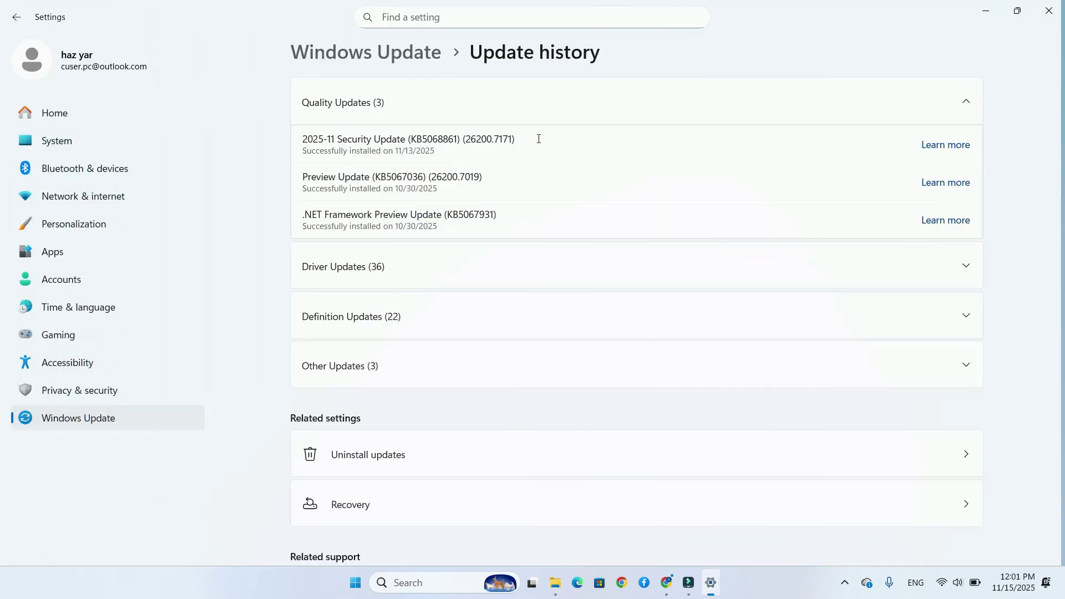
# Step: Highlight the 2025-11 Security Update title with build 26200.7171 in Update history
pyautogui.moveTo(537, 138); pyautogui.dragTo(297, 141)
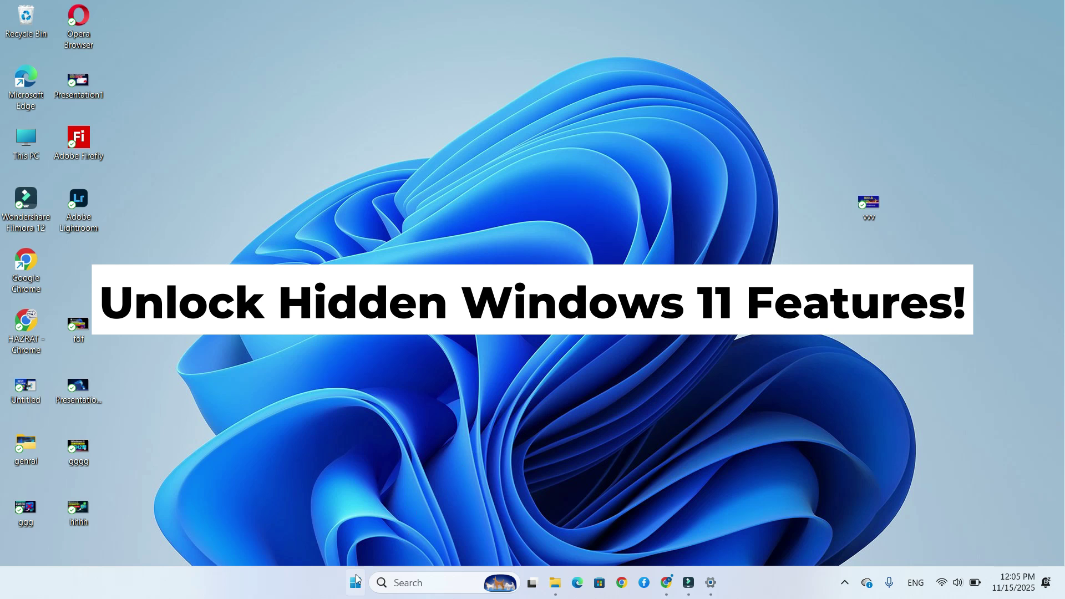
pyautogui.click(356, 582)
pyautogui.scroll(-2, 707, 345)
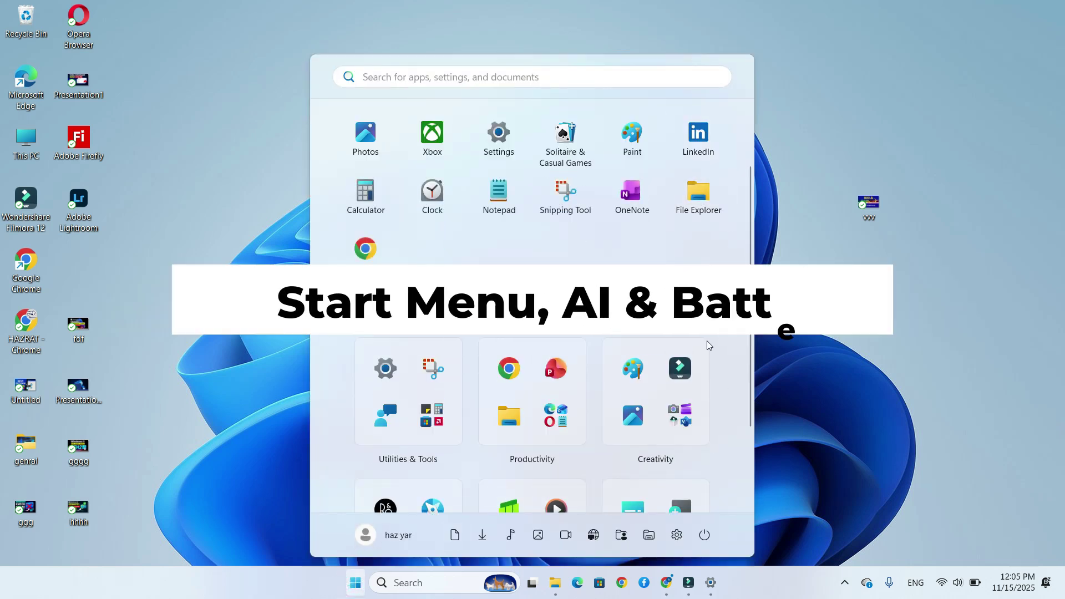
pyautogui.scroll(-2, 706, 345)
pyautogui.scroll(5, 581, 239)
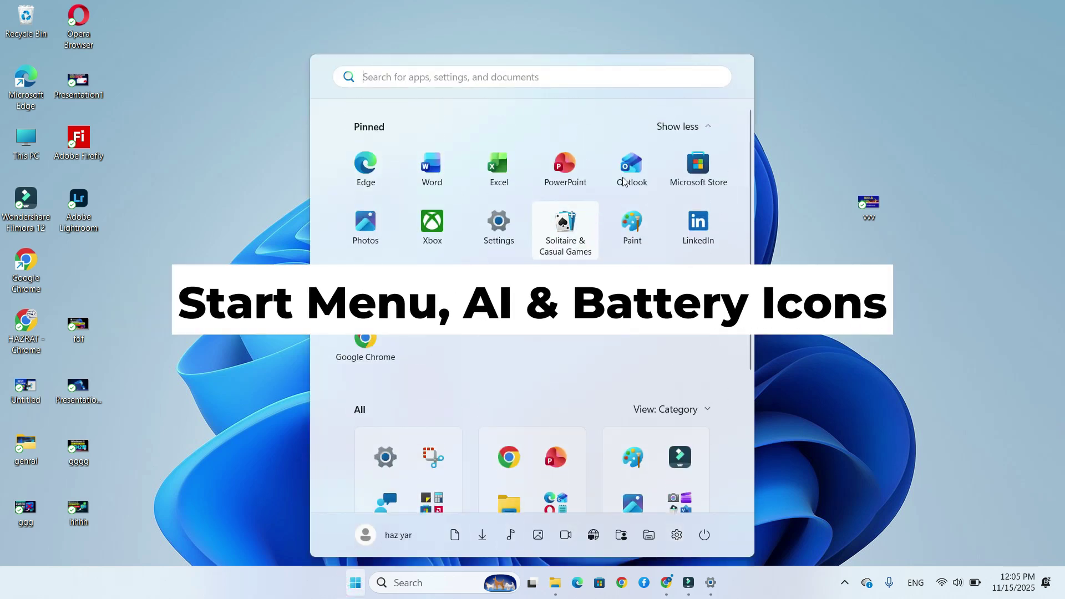
pyautogui.scroll(-2, 689, 119)
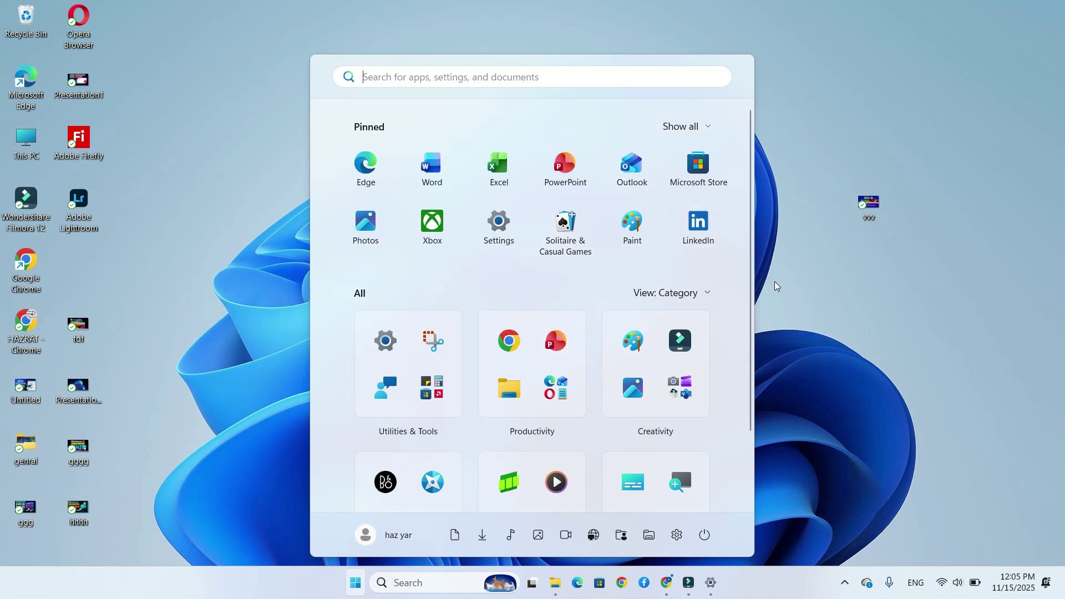
pyautogui.click(776, 281)
pyautogui.rightClick(867, 205)
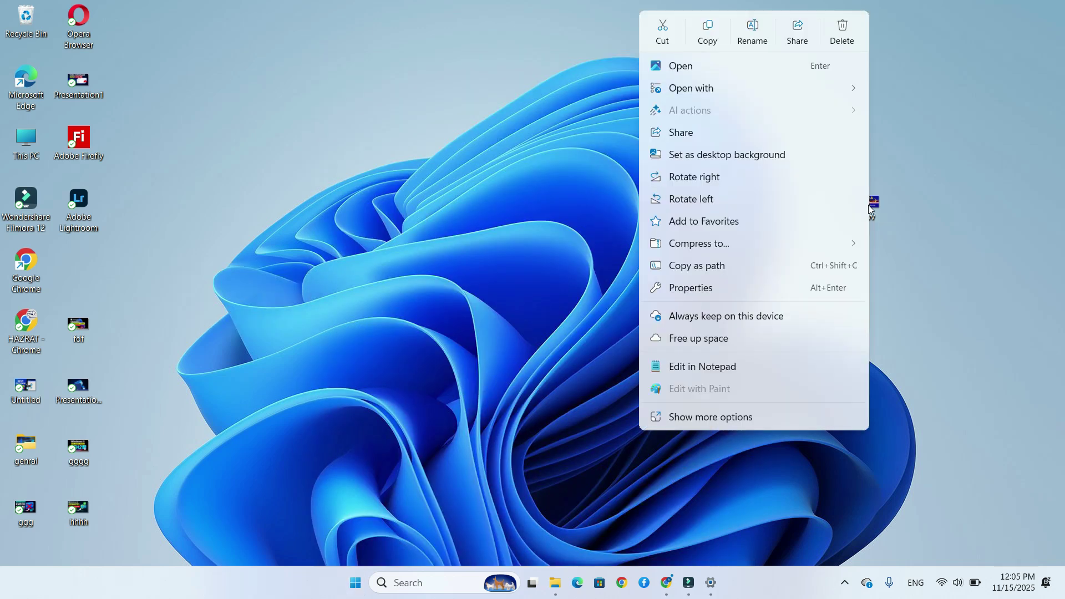
pyautogui.moveTo(855, 117)
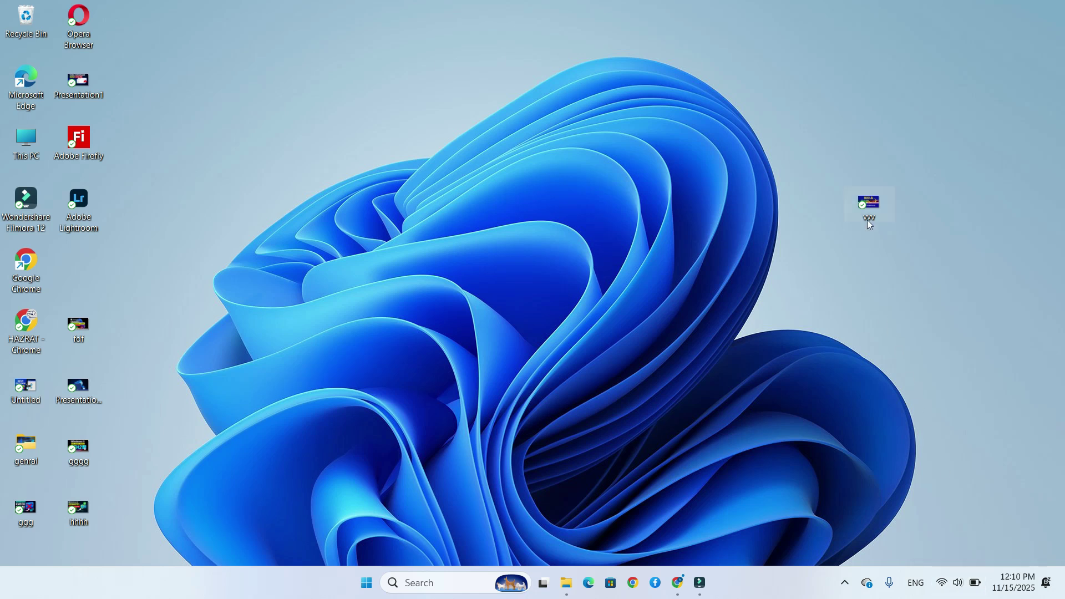
pyautogui.rightClick(866, 220)
pyautogui.moveTo(787, 114)
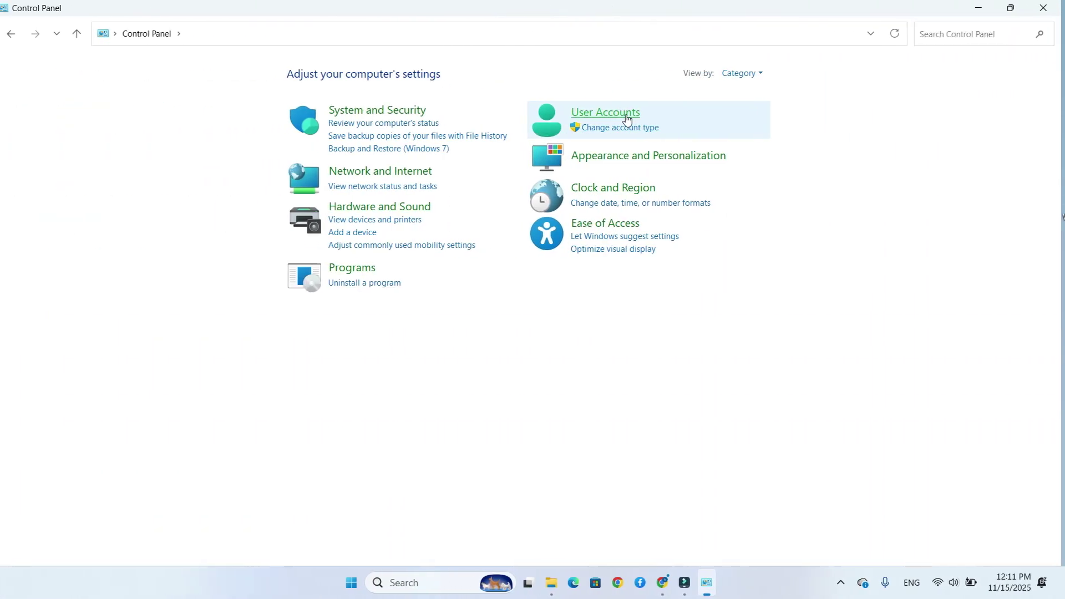
pyautogui.click(627, 113)
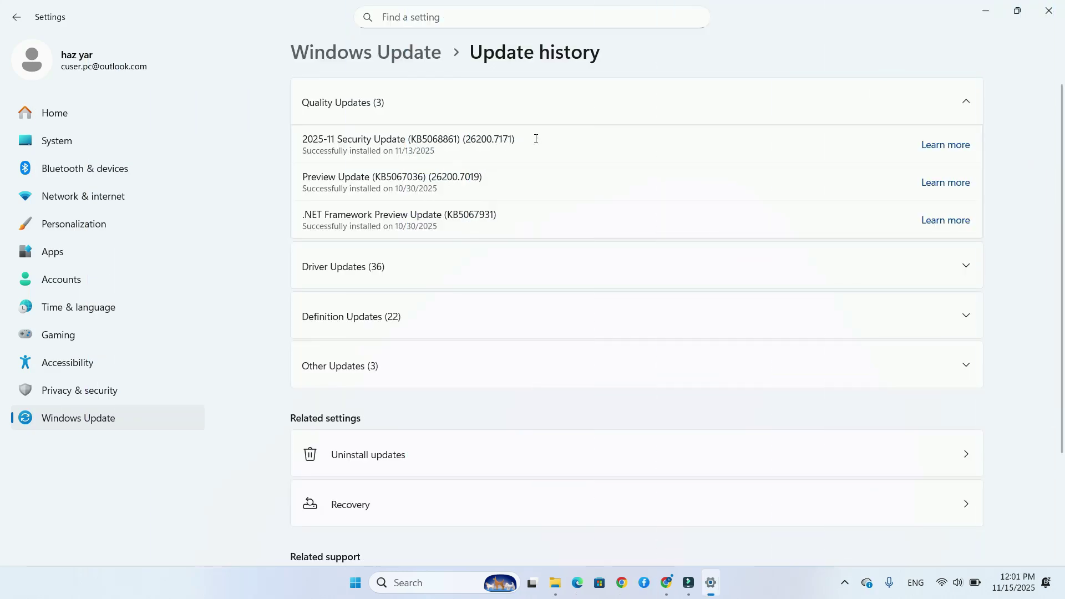
# Step: Select the top Quality Update's build number, 26200.7171, to confirm it is installed
pyautogui.moveTo(536, 138); pyautogui.dragTo(297, 142)
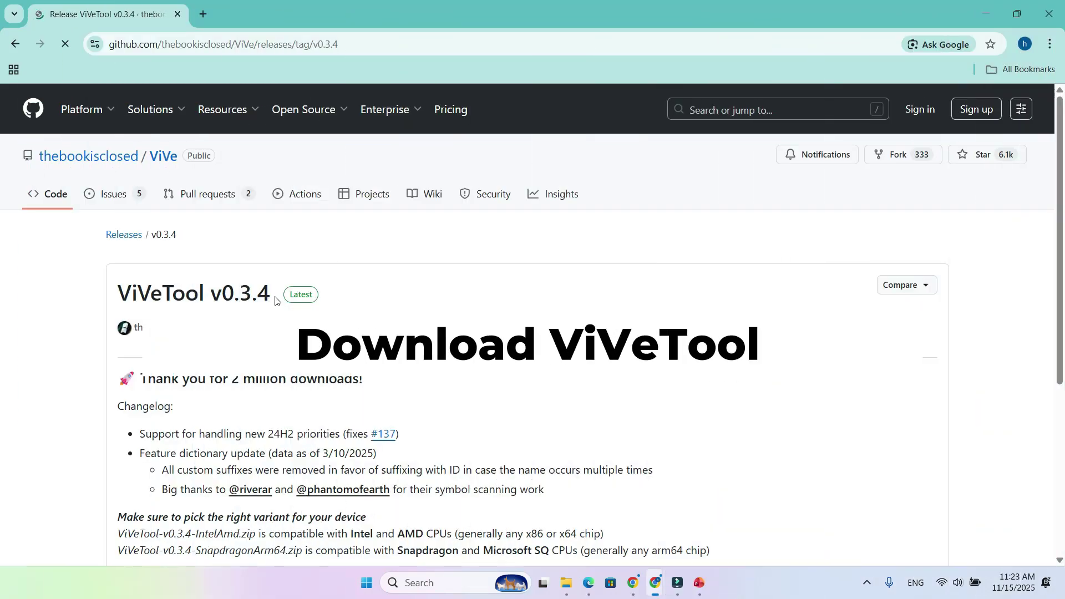
# Step: Scroll from the v0.3.4 release title down to Assets and download ViVeTool-v0.3.4-IntelAmd.zip
pyautogui.moveTo(275, 301); pyautogui.dragTo(111, 301)
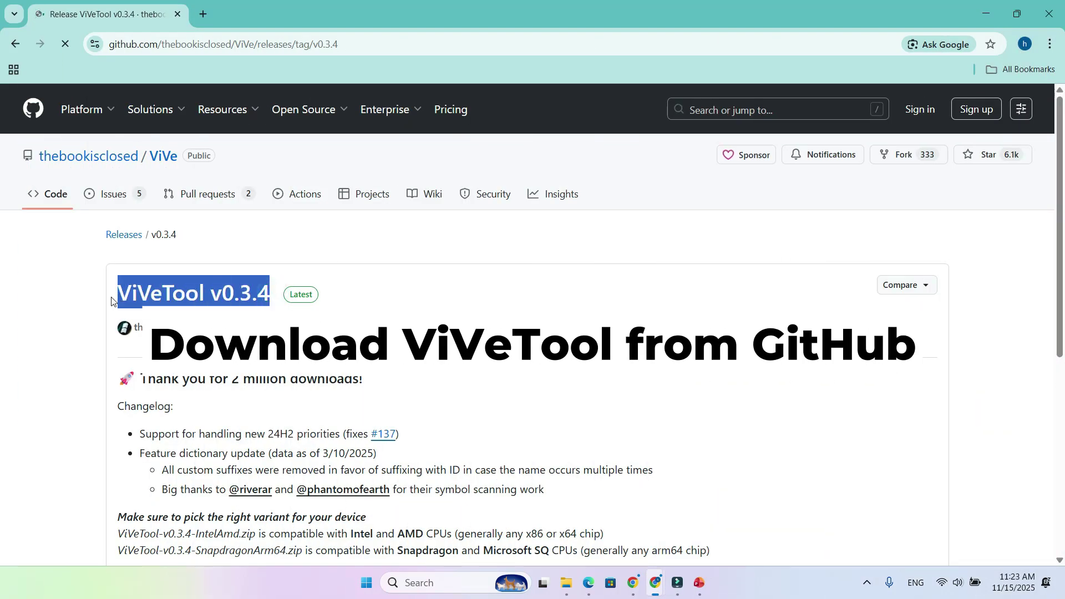
pyautogui.scroll(-3, 527, 333)
pyautogui.scroll(-2, 254, 357)
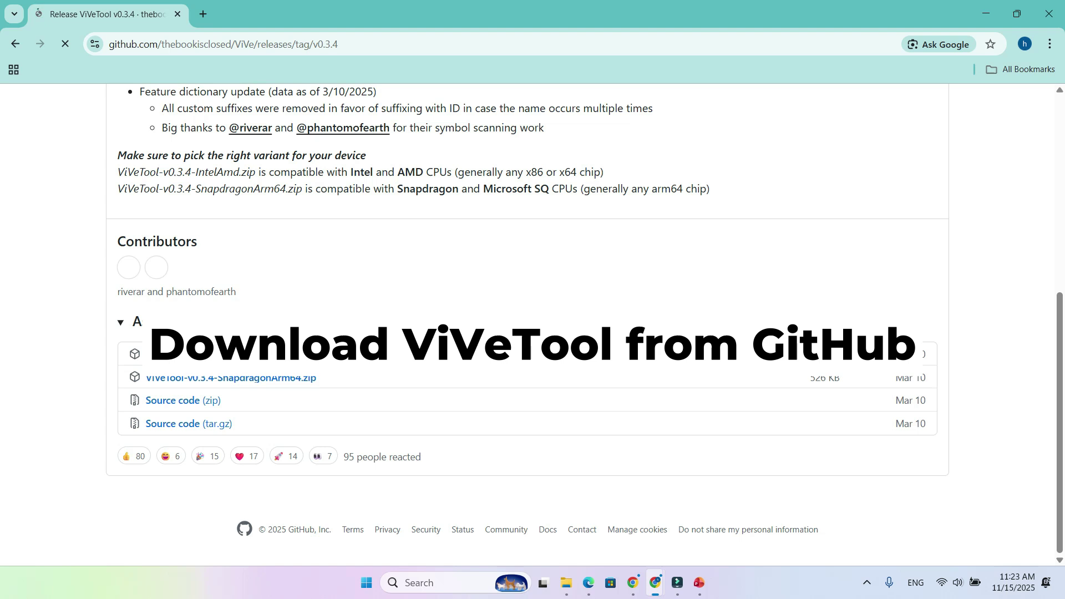
pyautogui.click(254, 357)
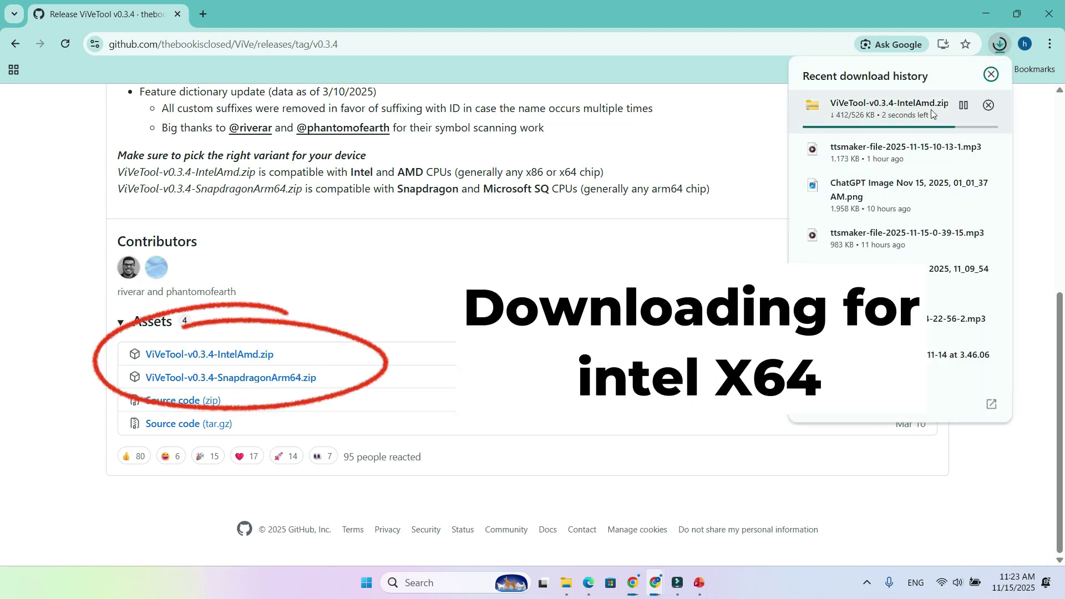
# Step: Extract ViVeTool-v0.3.4-IntelAmd.zip into Downloads, then launch Command Prompt as administrator on the right
pyautogui.click(903, 108)
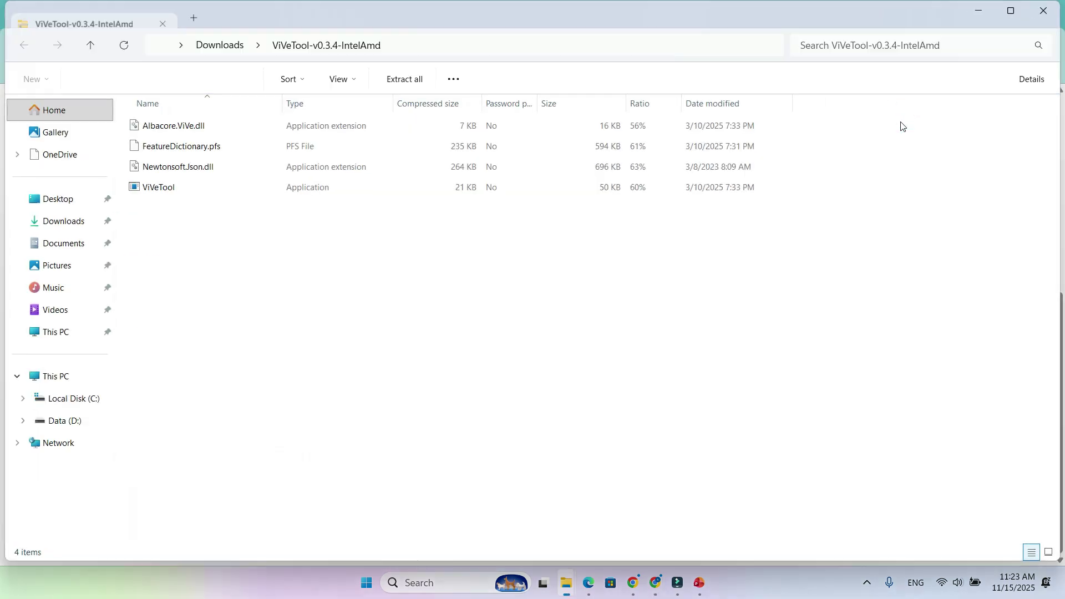
pyautogui.doubleClick(164, 188)
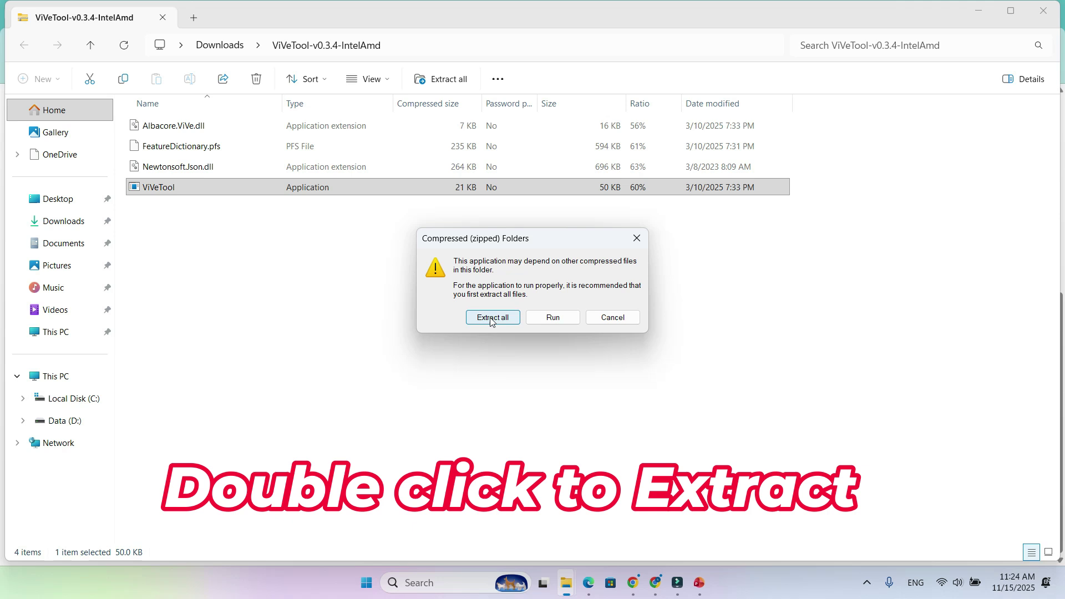
pyautogui.click(491, 318)
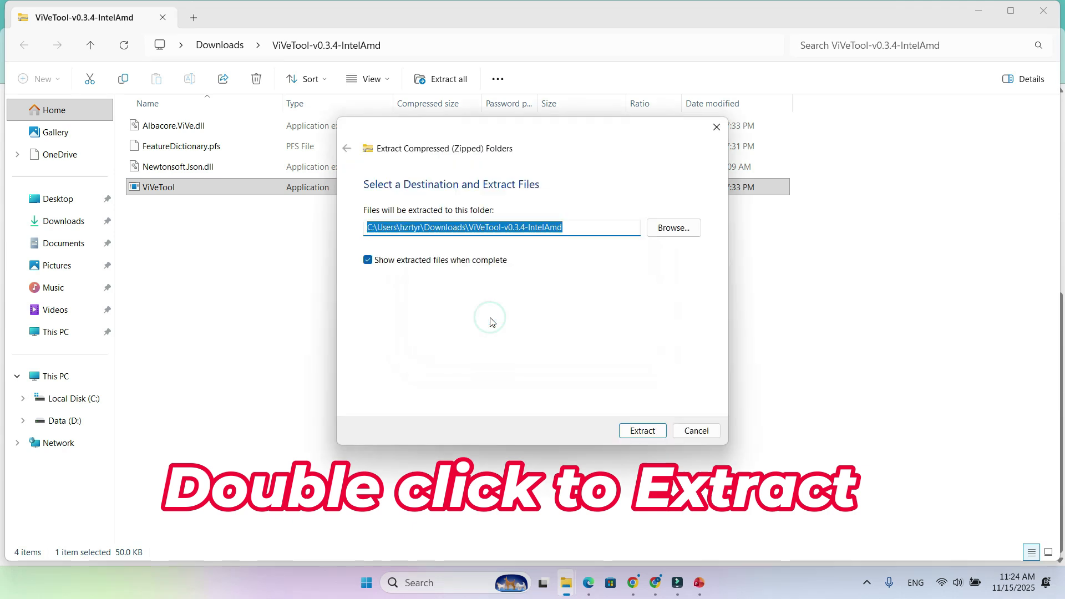
pyautogui.click(643, 430)
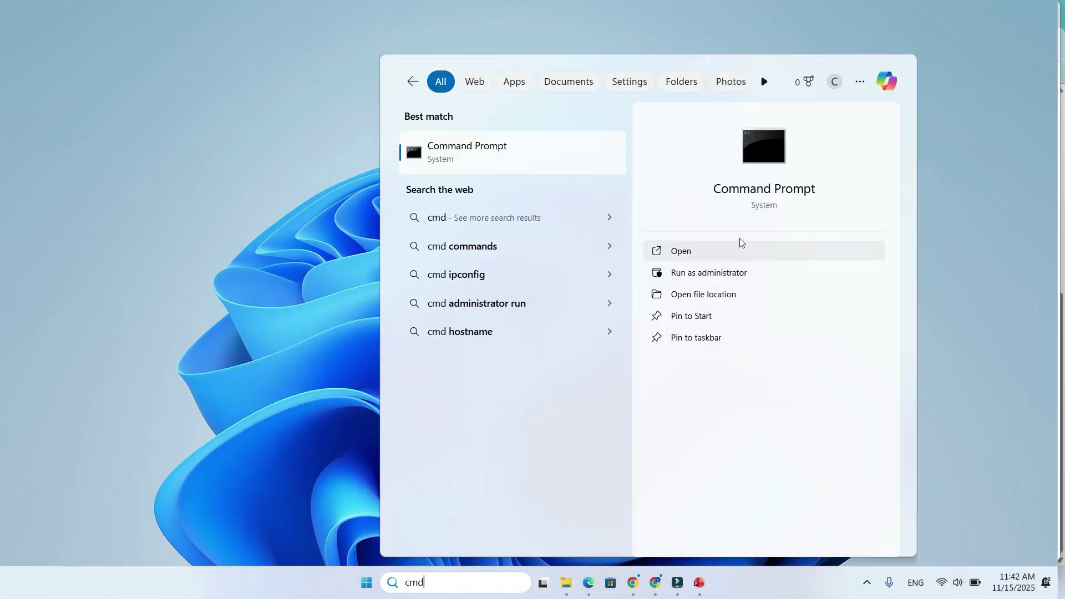
pyautogui.click(719, 273)
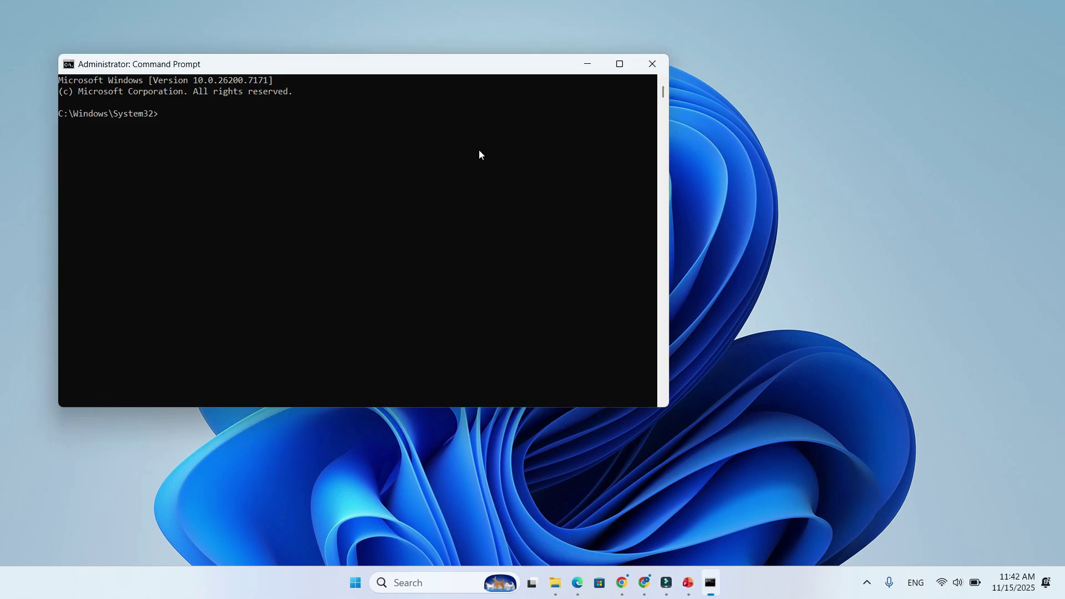
pyautogui.moveTo(463, 70); pyautogui.dragTo(682, 95)
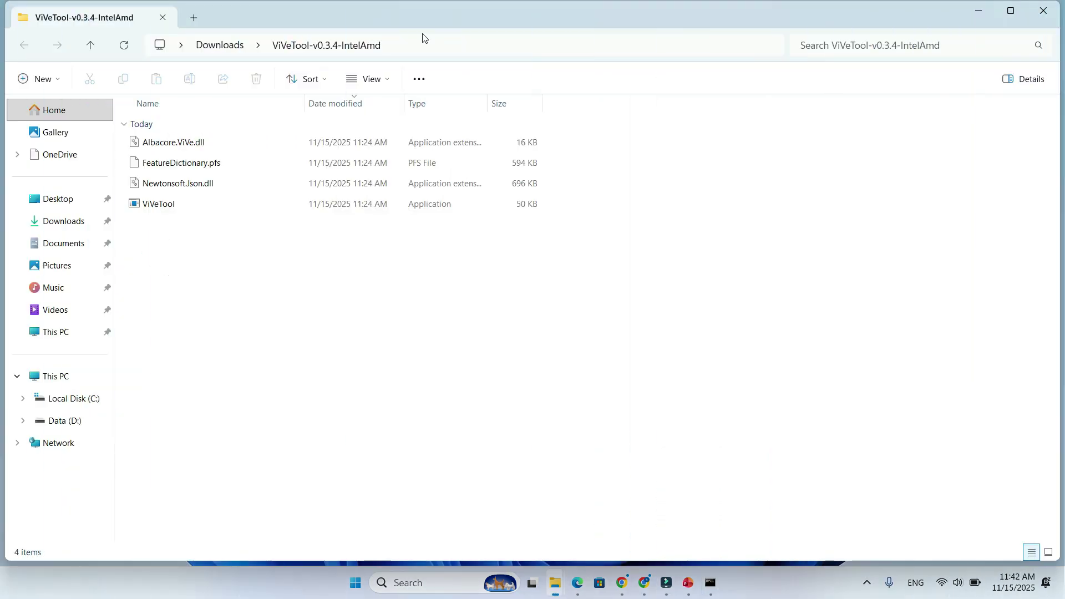
# Step: Reveal the ViVeTool-v0.3.4-IntelAmd folder's full path in the address bar and copy it
pyautogui.click(422, 43)
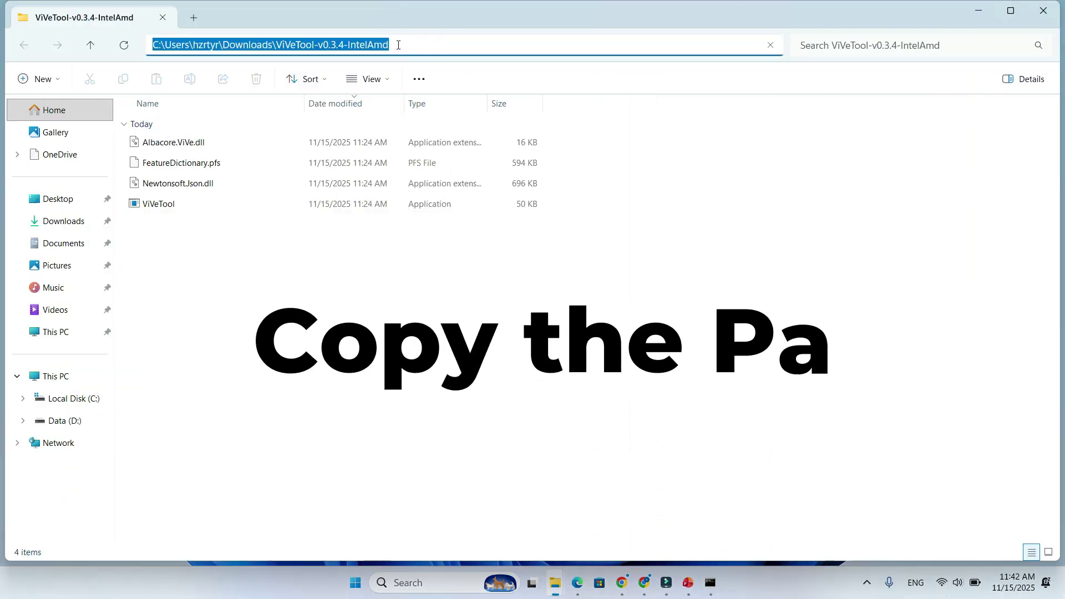
pyautogui.rightClick(330, 44)
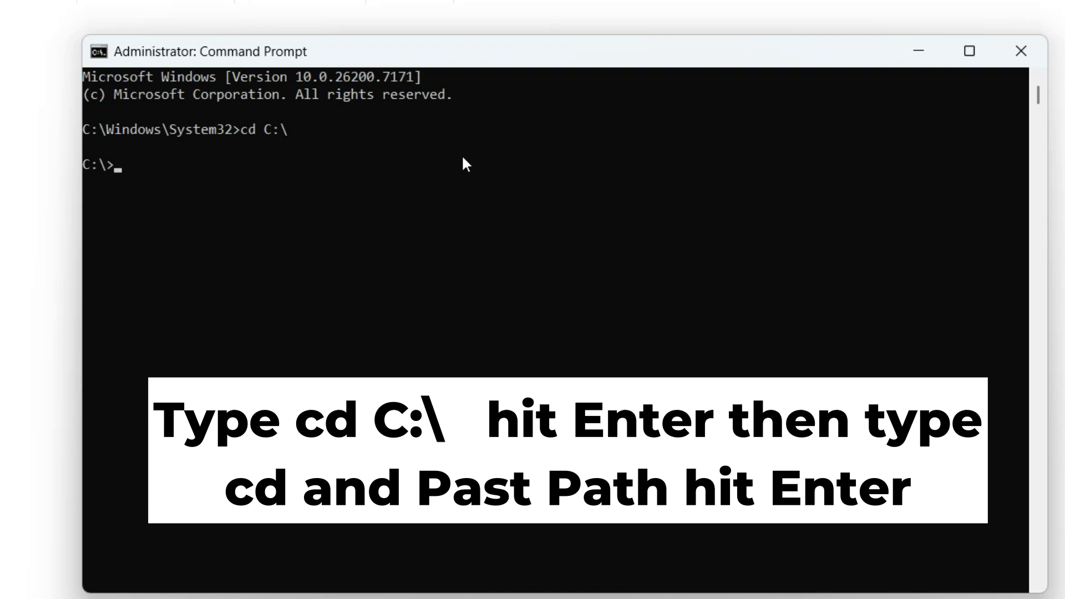
# Step: Change into the ViVeTool folder using cd with the pasted path, then run vivetool to list its commands
pyautogui.write('cd')
pyautogui.write('"C:\\Users\\hzrtyr\\Downloads\\ViVeTool-v0.3.4-IntelAmd"')
pyautogui.press('Return')
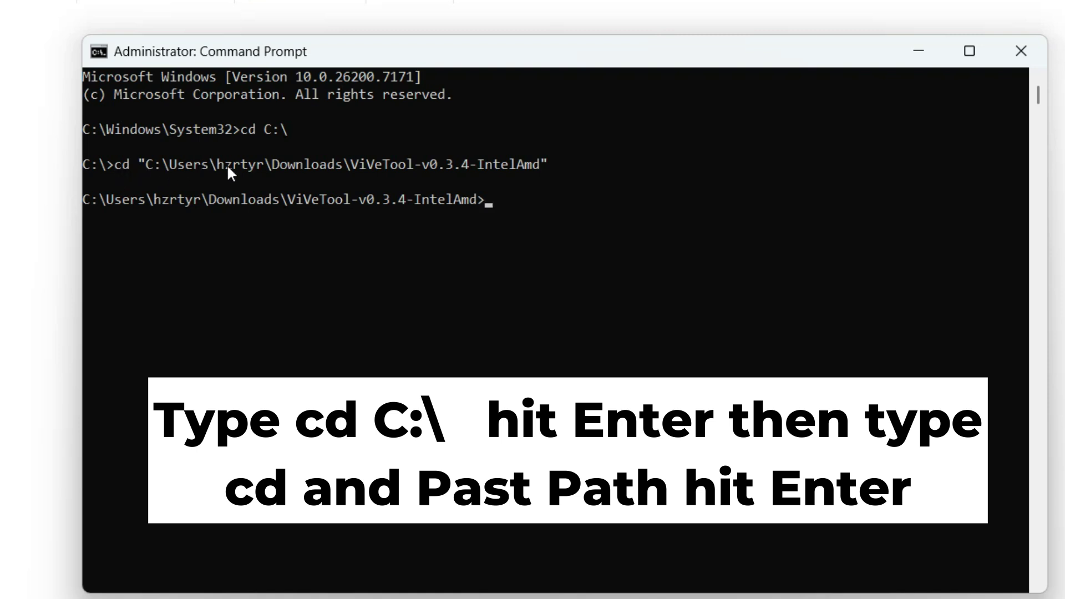
pyautogui.press('Return')
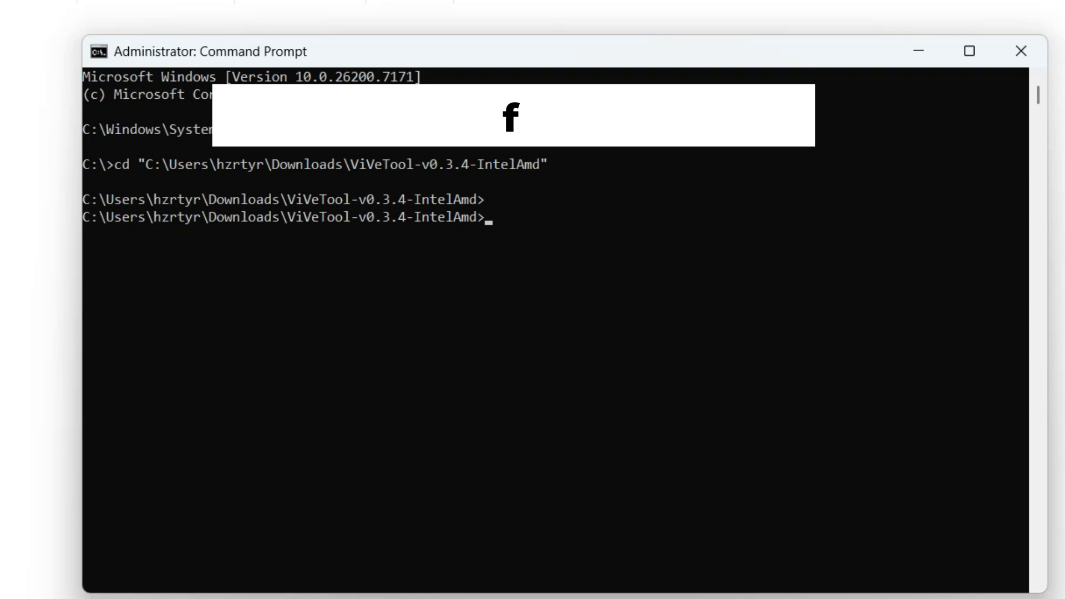
pyautogui.write('vivetool')
pyautogui.press('Return')
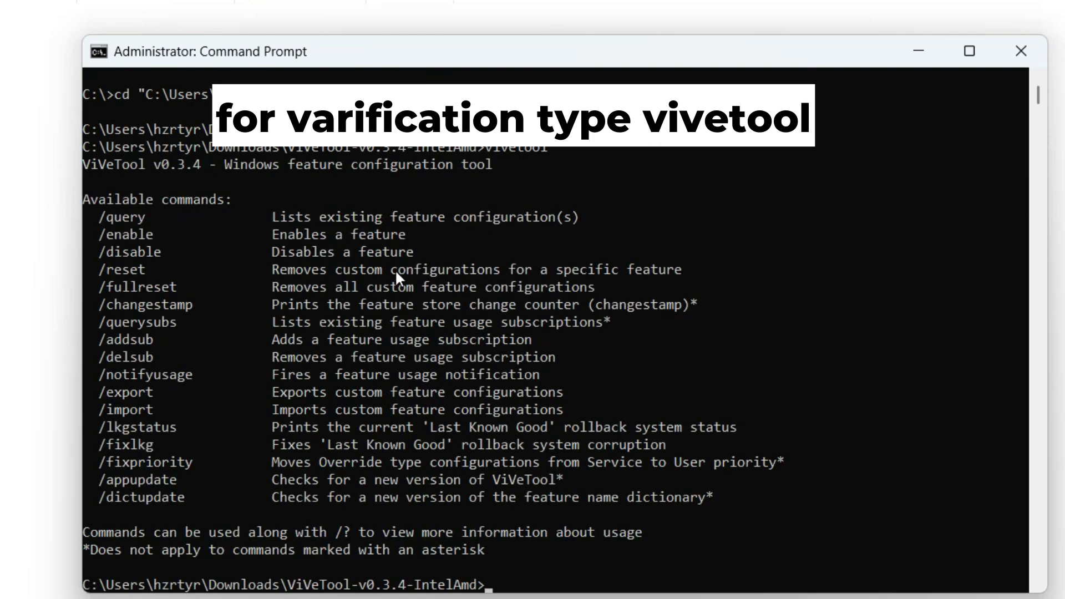
pyautogui.scroll(-1, 381, 246)
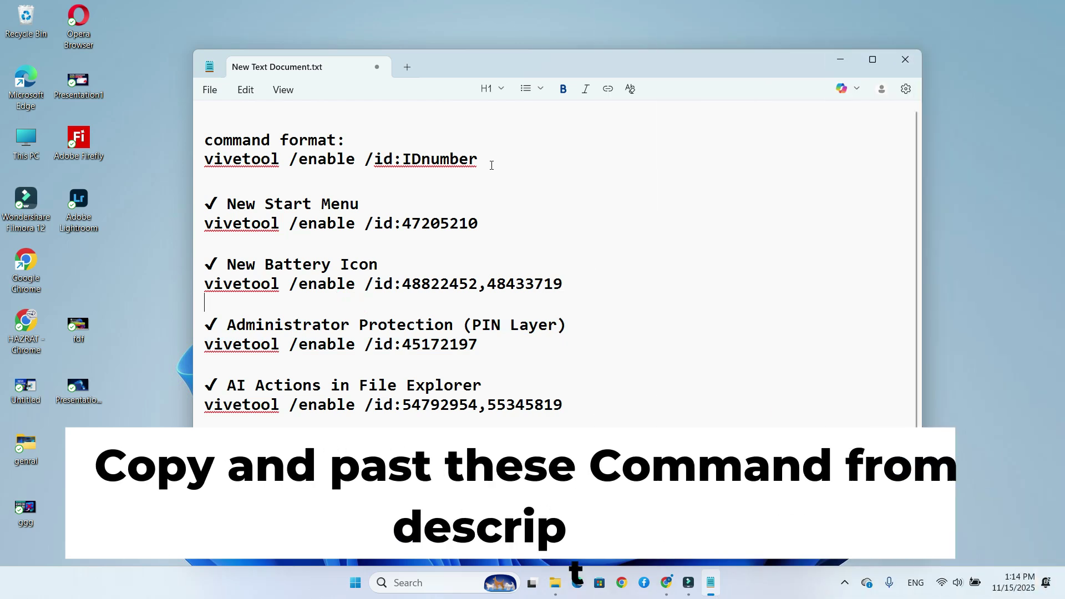
# Step: Copy the New Start Menu command vivetool /enable /id:47205210 from Notepad and confirm its success message
pyautogui.moveTo(490, 163); pyautogui.dragTo(206, 155)
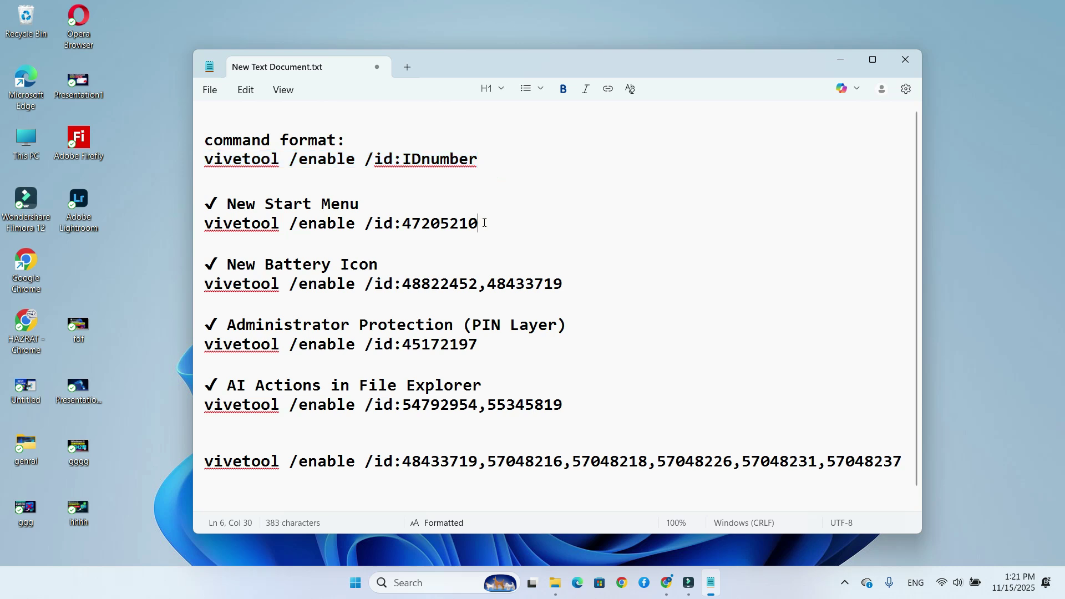
pyautogui.moveTo(479, 224); pyautogui.dragTo(205, 223)
pyautogui.rightClick(206, 224)
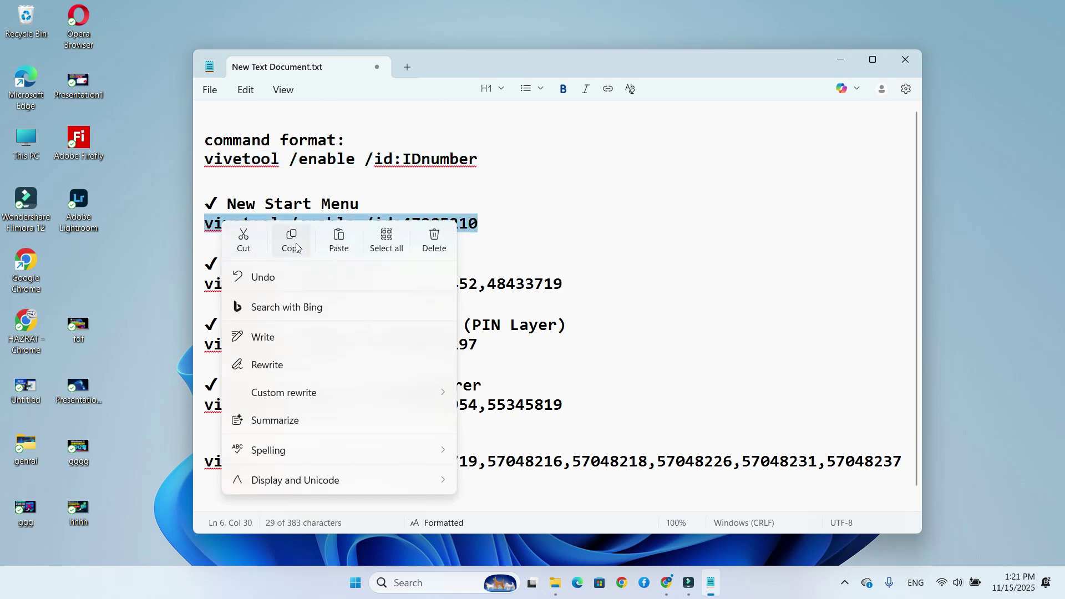
pyautogui.click(298, 242)
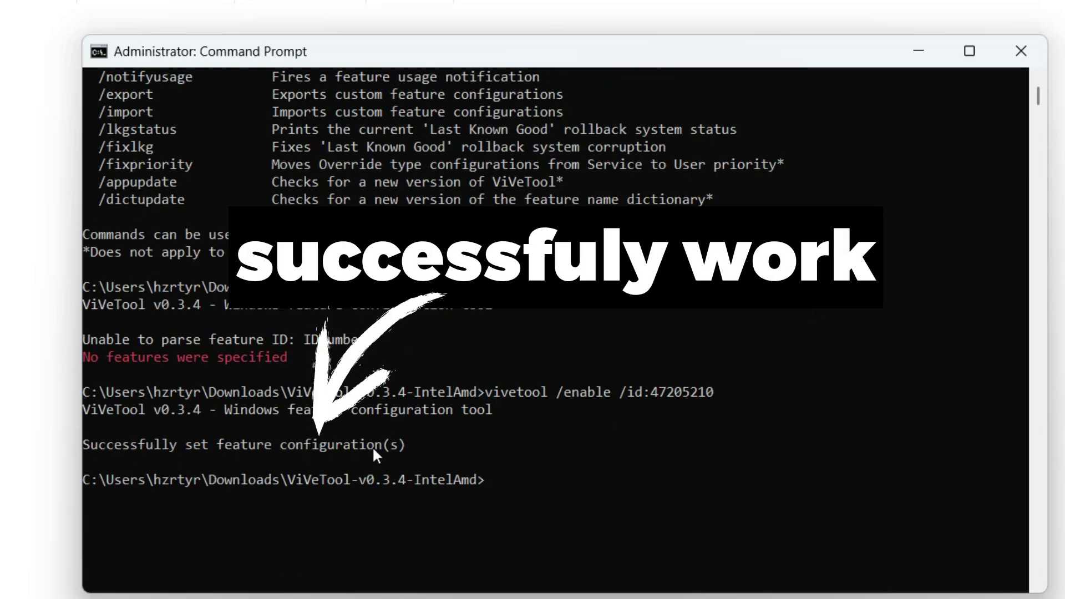
pyautogui.moveTo(372, 446); pyautogui.dragTo(82, 445)
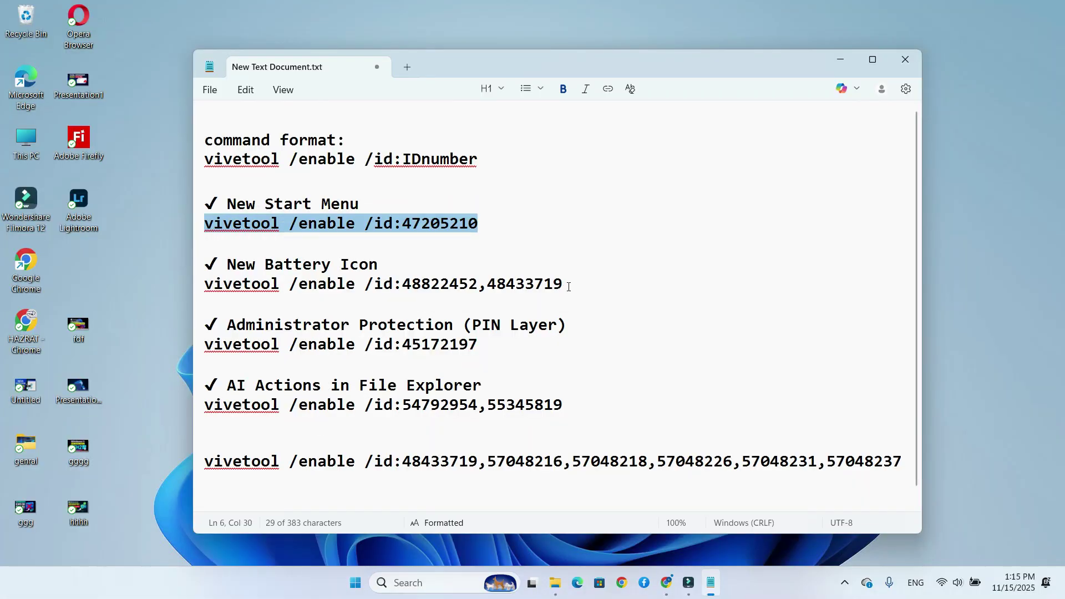
pyautogui.moveTo(569, 286); pyautogui.dragTo(204, 286)
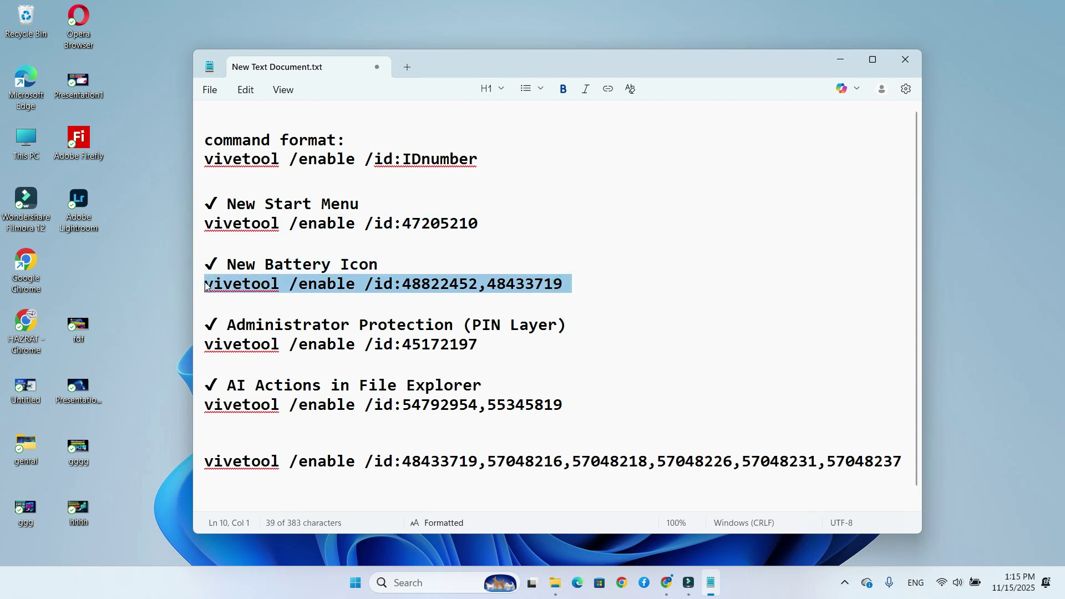
# Step: Copy and run the New Battery Icon command (IDs 48822452,48433719), checking its success message
pyautogui.rightClick(240, 287)
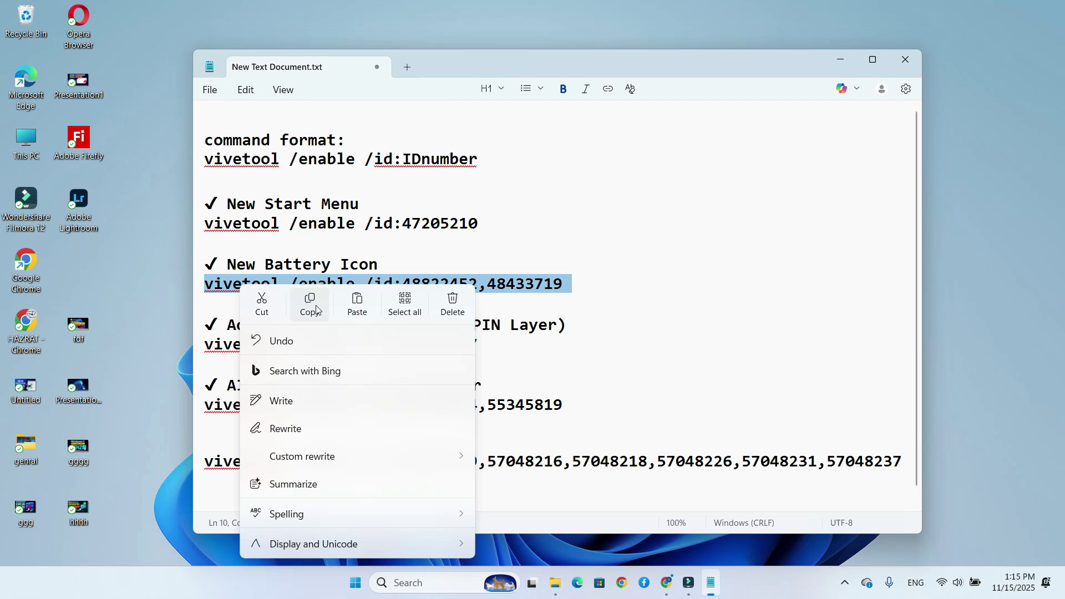
pyautogui.click(313, 306)
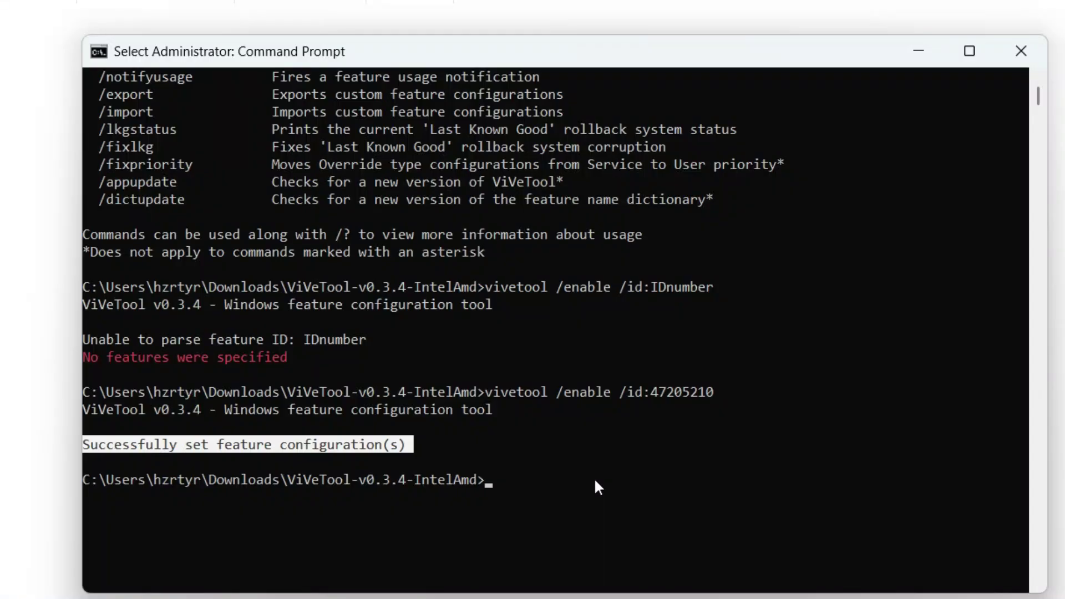
pyautogui.rightClick(596, 477)
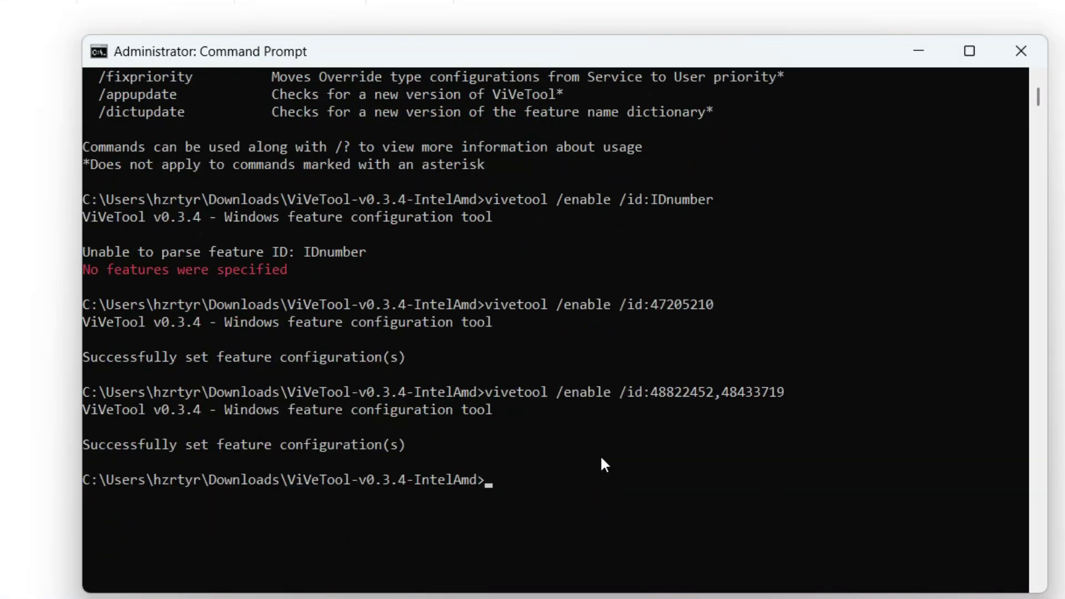
pyautogui.moveTo(420, 447); pyautogui.dragTo(84, 442)
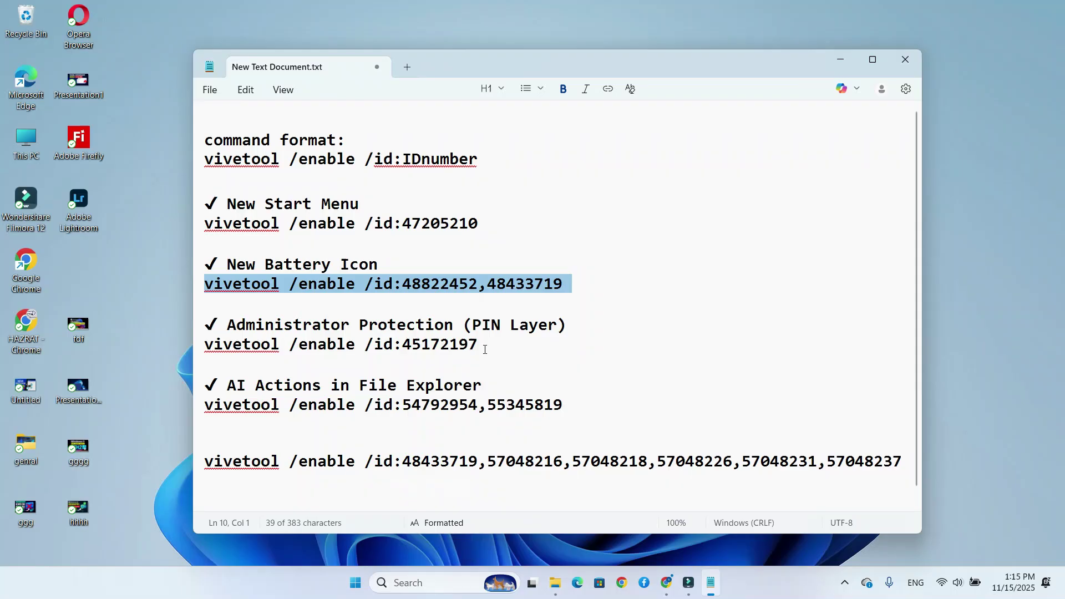
# Step: Copy the Administrator Protection command (ID 45172197) and highlight its success output
pyautogui.moveTo(489, 345); pyautogui.dragTo(205, 344)
pyautogui.rightClick(235, 349)
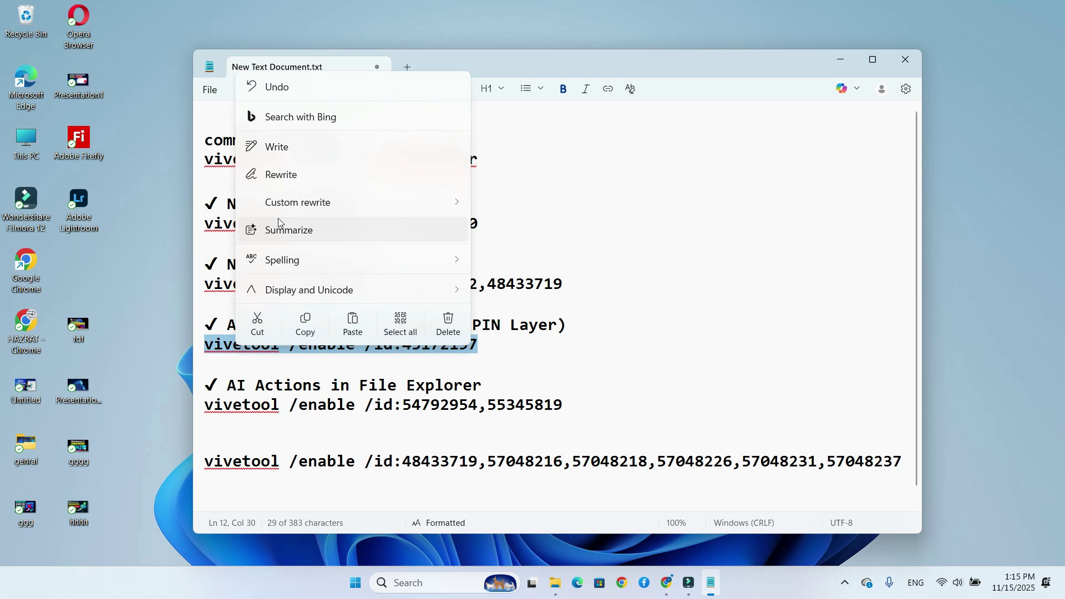
pyautogui.click(305, 323)
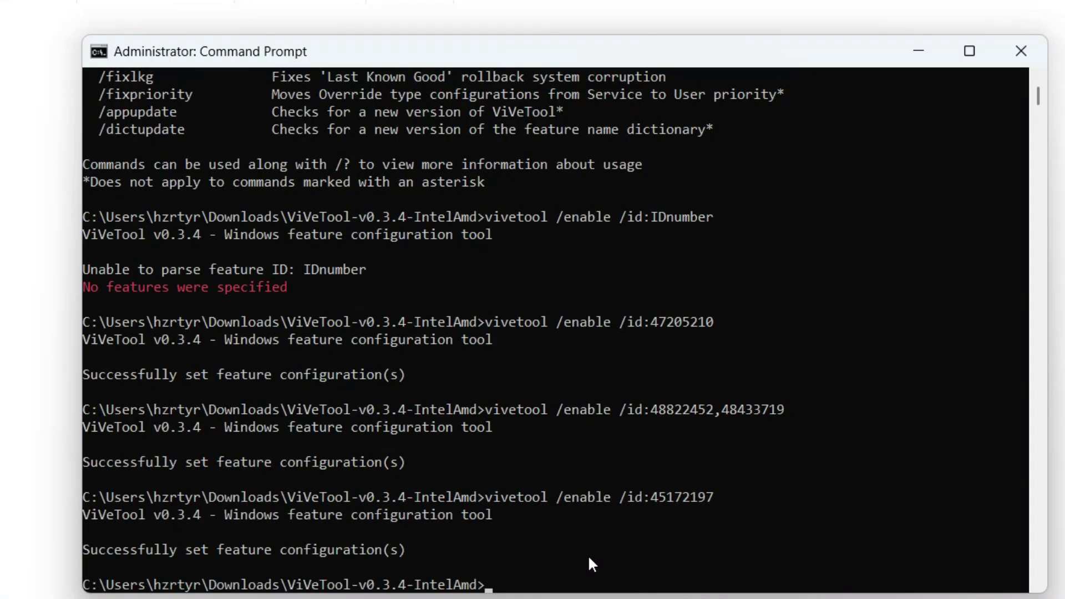
pyautogui.scroll(-2, 572, 527)
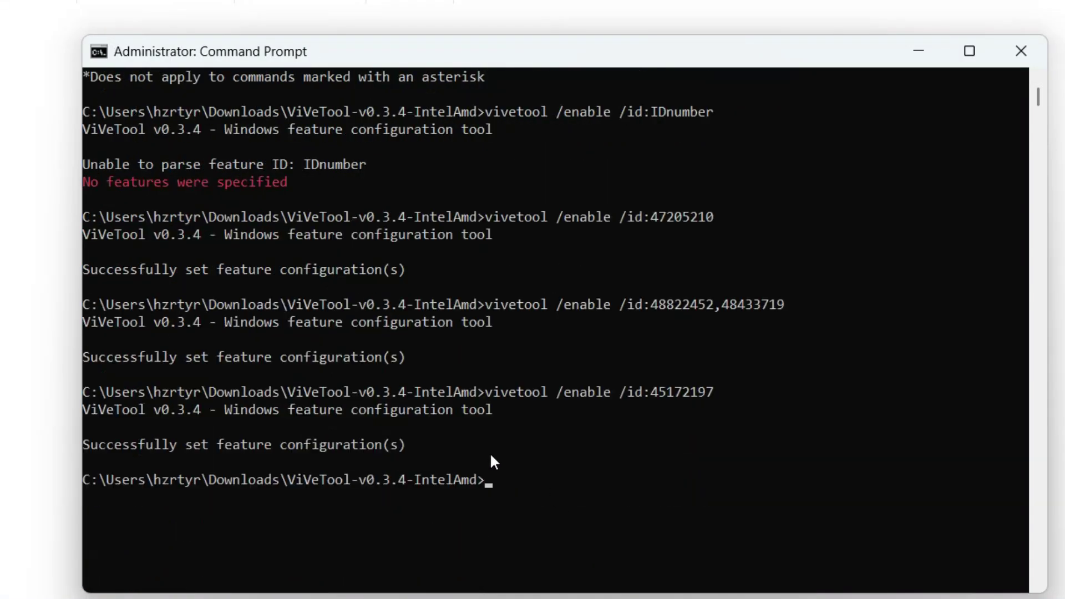
pyautogui.moveTo(437, 444); pyautogui.dragTo(100, 451)
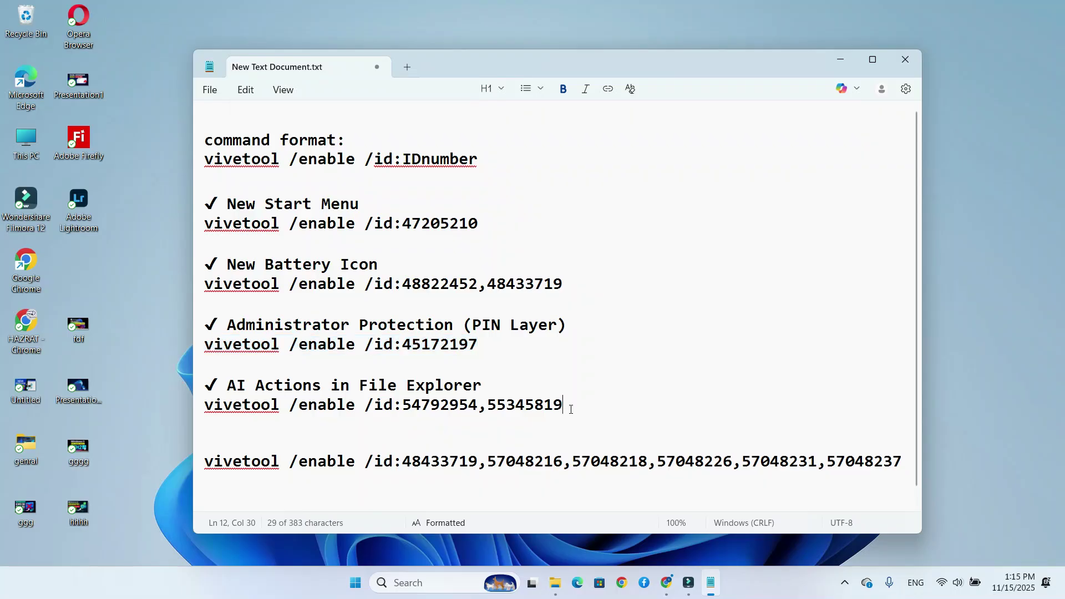
# Step: Copy and run the AI Actions command (IDs 54792954,55345819), then select the final long vivetool line
pyautogui.moveTo(563, 404); pyautogui.dragTo(198, 410)
pyautogui.rightClick(250, 408)
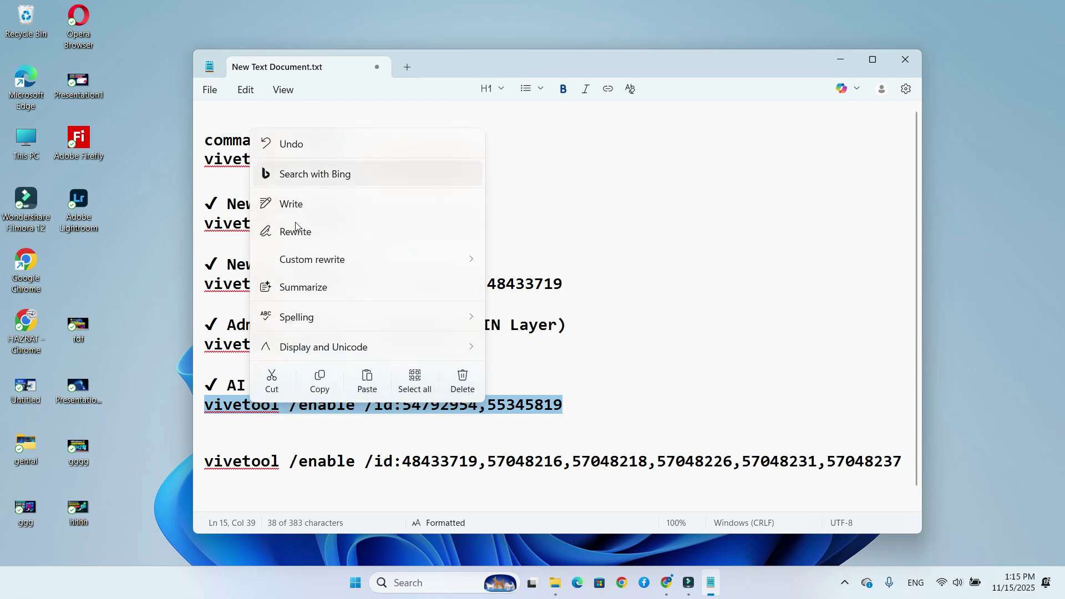
pyautogui.click(320, 380)
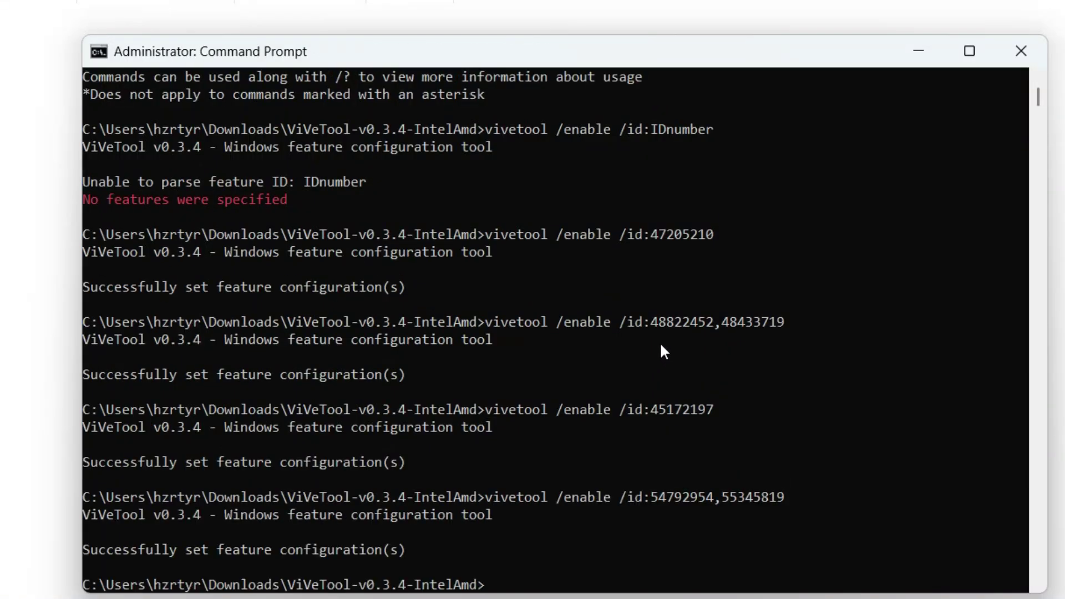
pyautogui.scroll(-2, 659, 341)
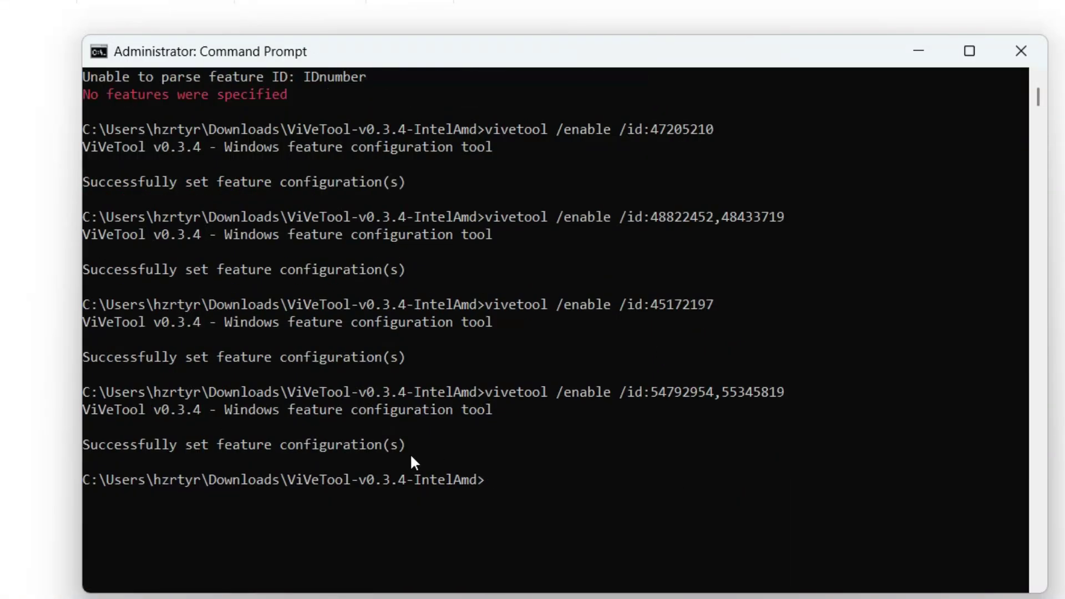
pyautogui.moveTo(413, 450); pyautogui.dragTo(91, 450)
pyautogui.moveTo(902, 462); pyautogui.dragTo(222, 462)
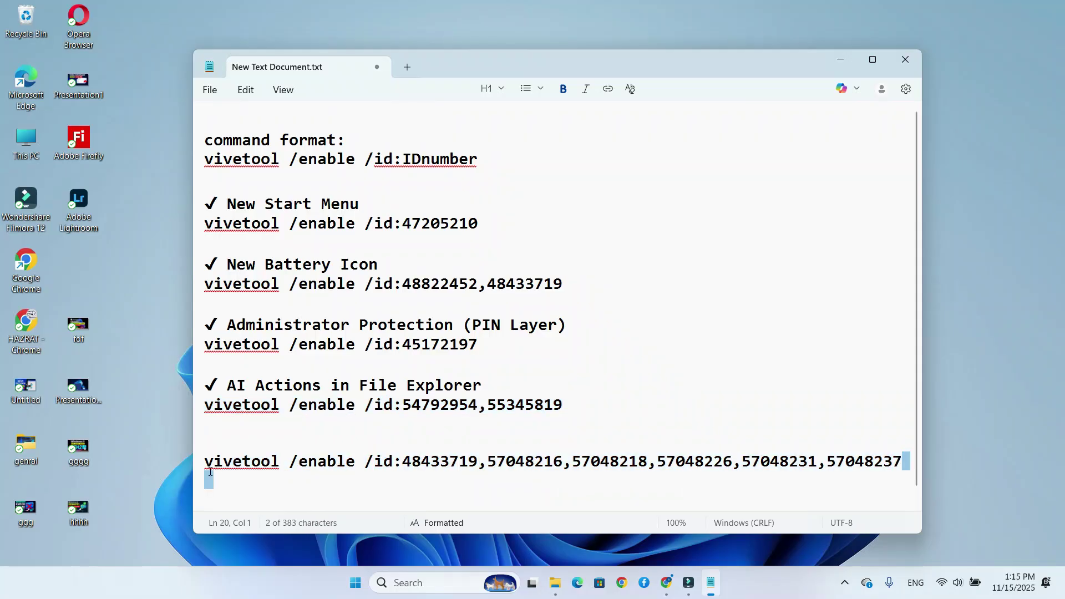
pyautogui.tripleClick(214, 462)
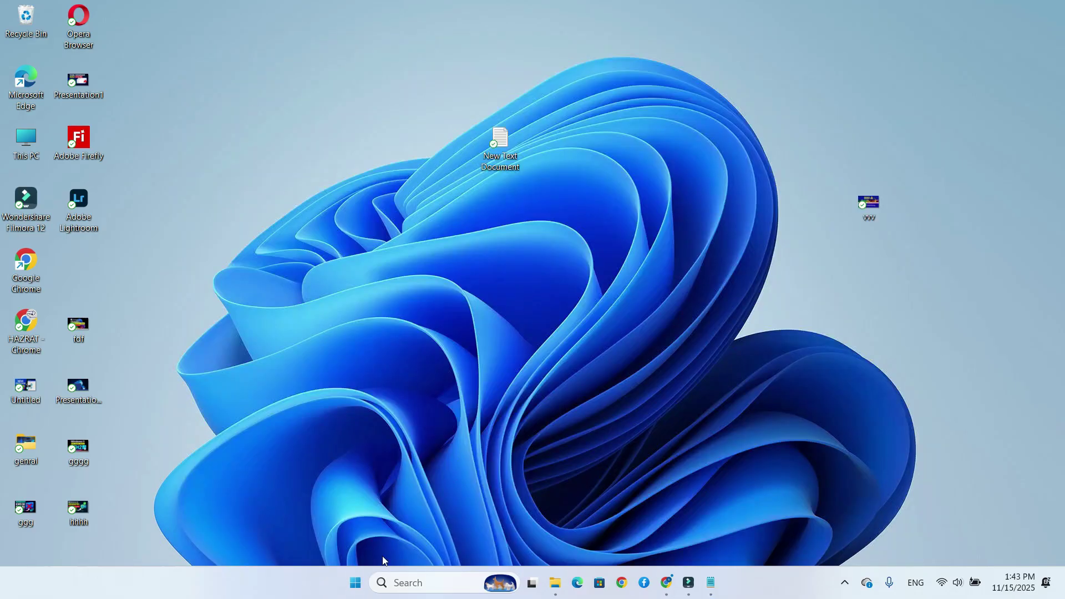
# Step: Open the new Start menu and browse the Productivity, Creativity and Utilities & Tools groups
pyautogui.click(356, 583)
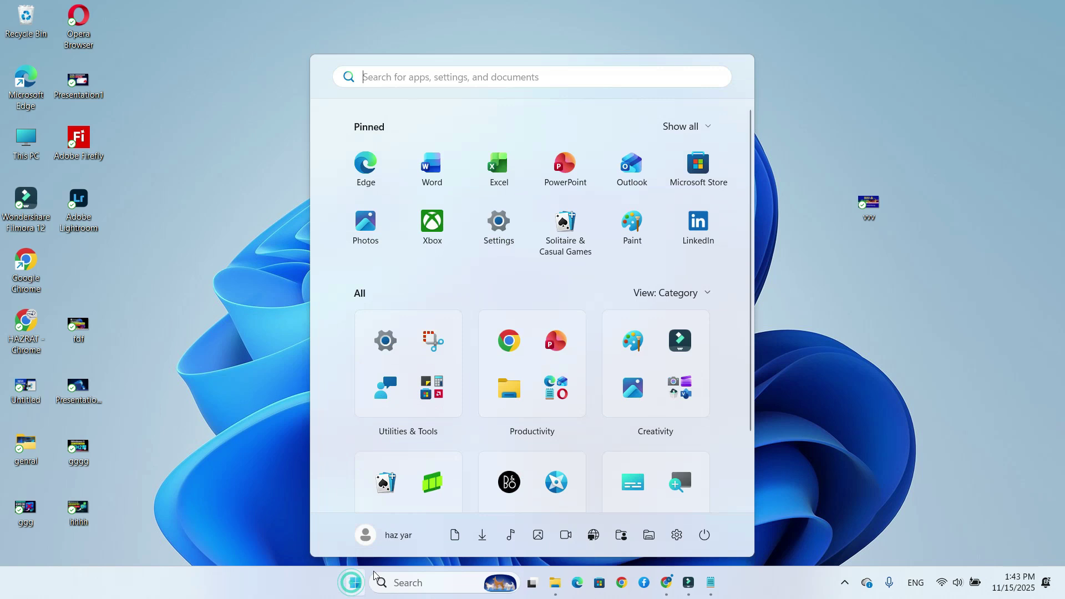
pyautogui.click(531, 434)
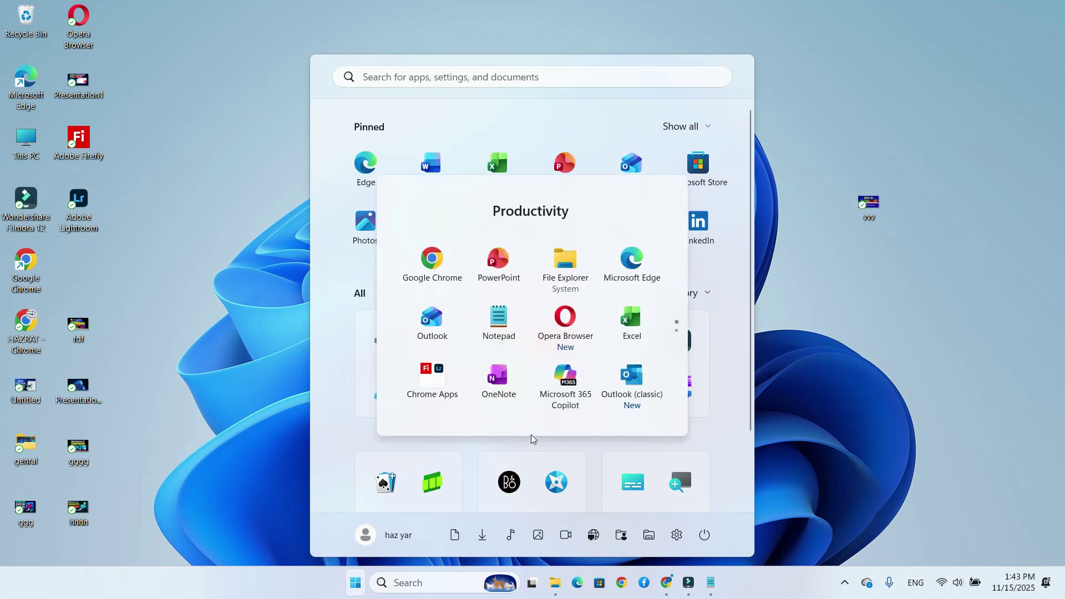
pyautogui.click(530, 443)
pyautogui.click(657, 428)
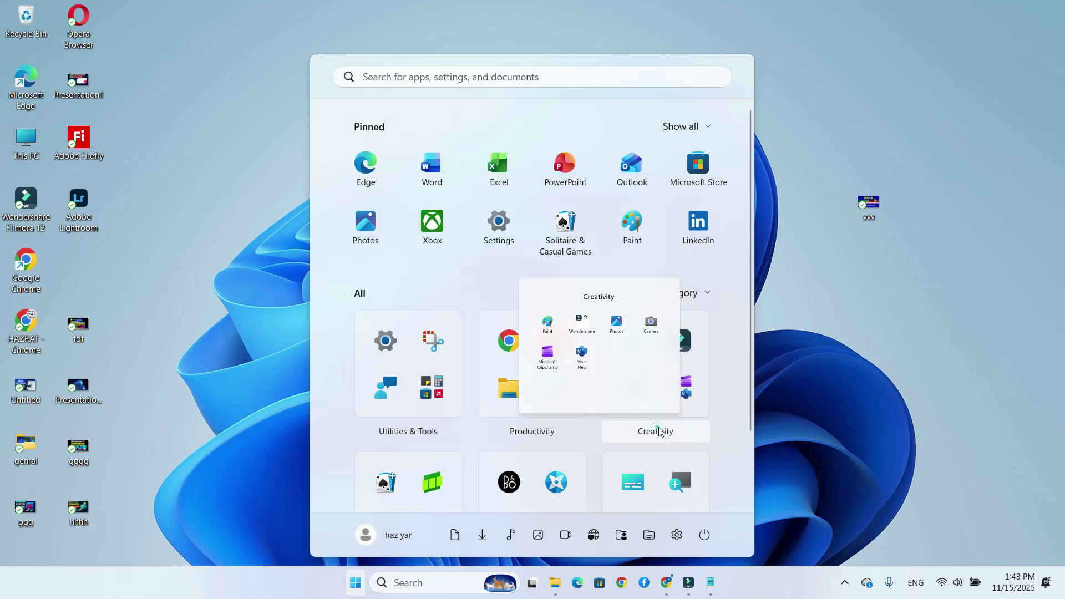
pyautogui.click(700, 441)
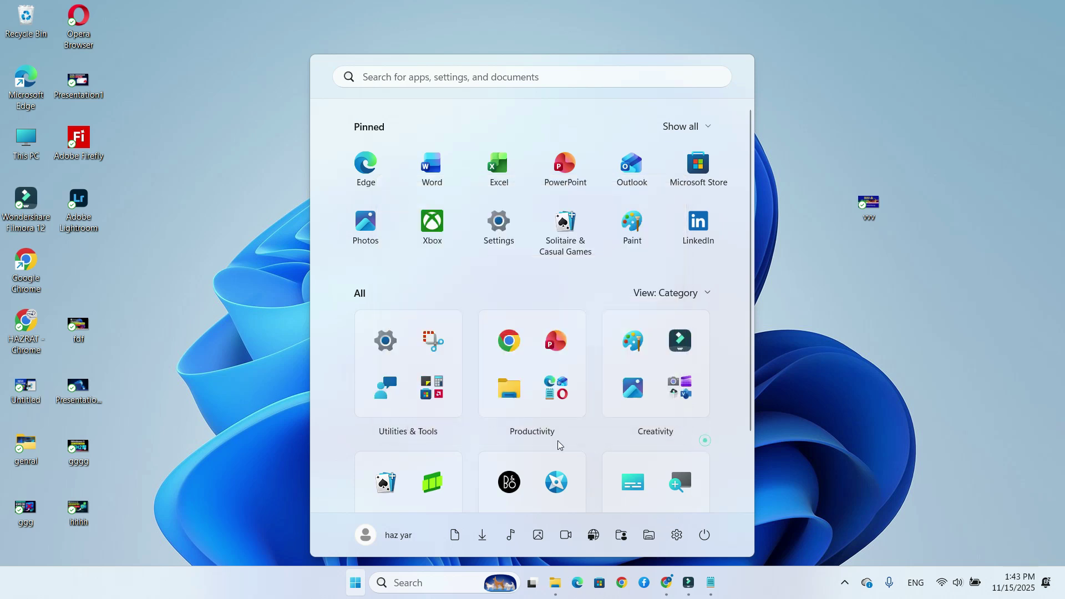
pyautogui.click(433, 438)
# Step: Expand and collapse the pinned apps, then bring up AI actions for a desktop image
pyautogui.click(710, 436)
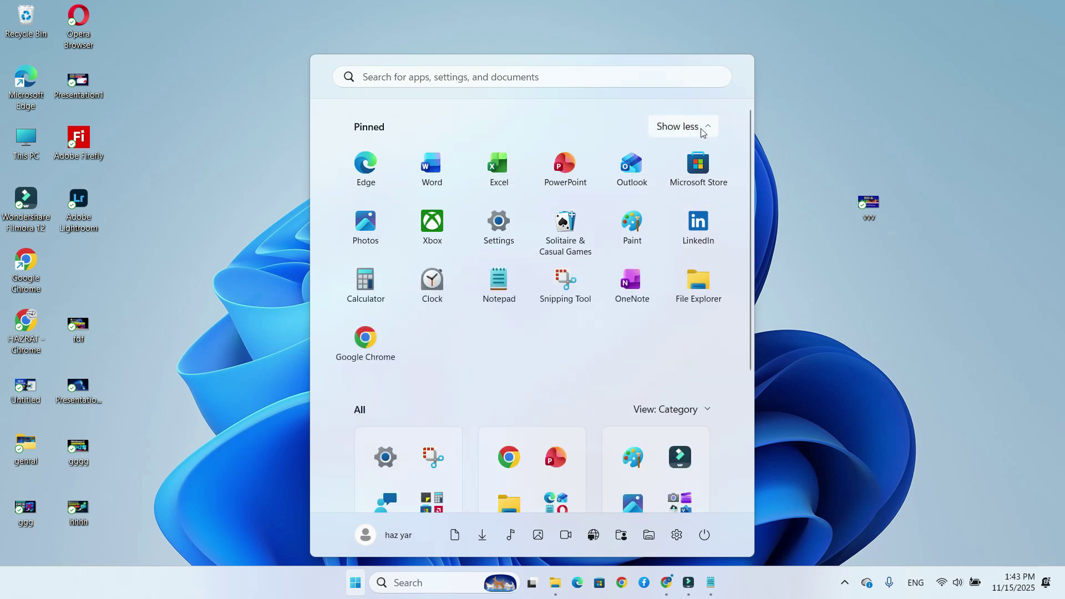
pyautogui.click(701, 128)
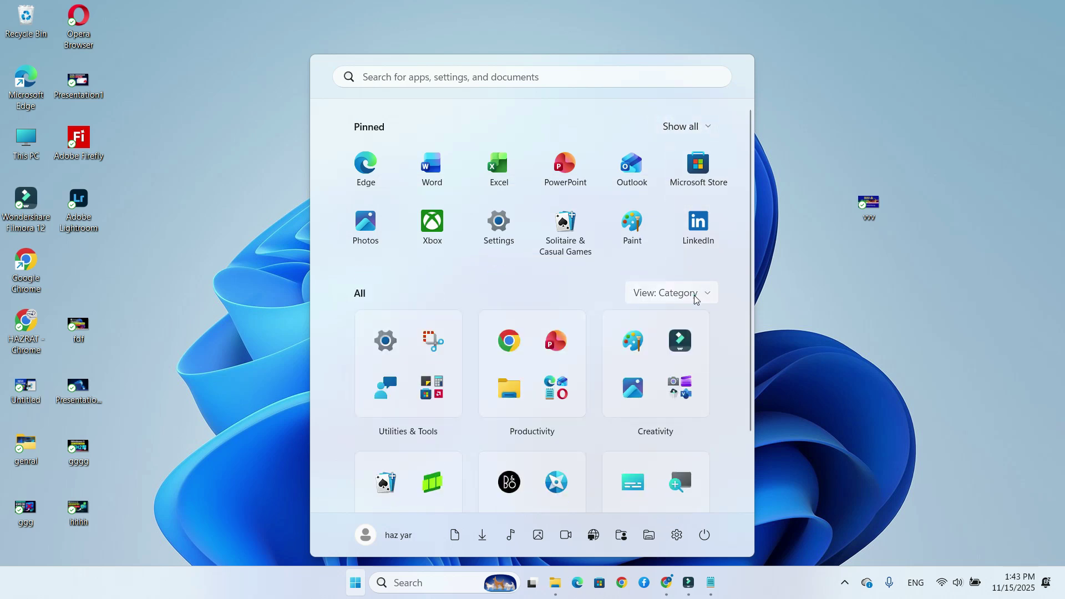
pyautogui.click(881, 202)
pyautogui.rightClick(880, 202)
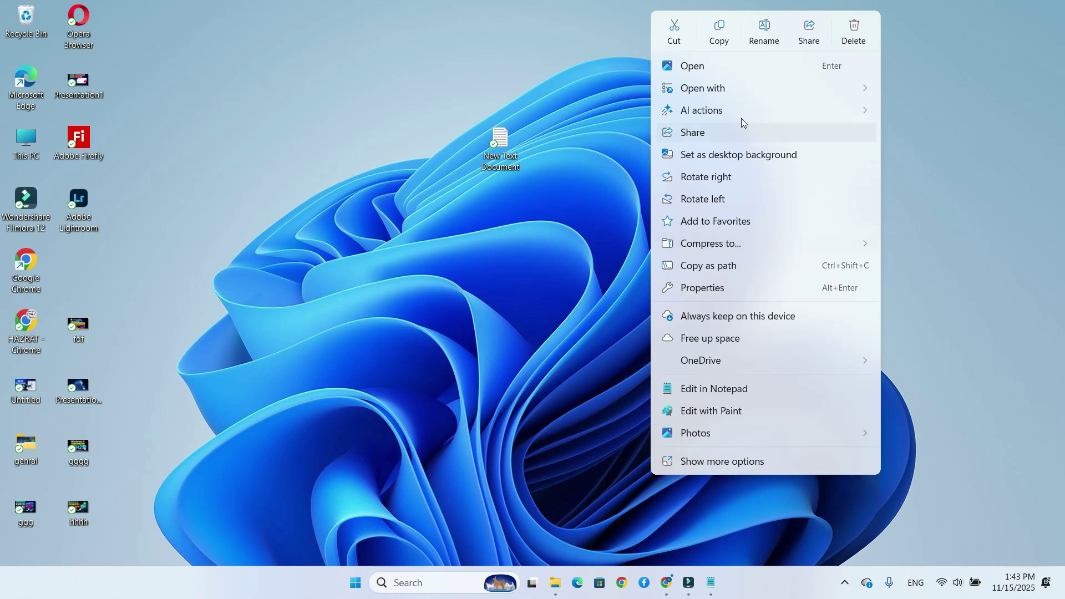
pyautogui.moveTo(687, 114)
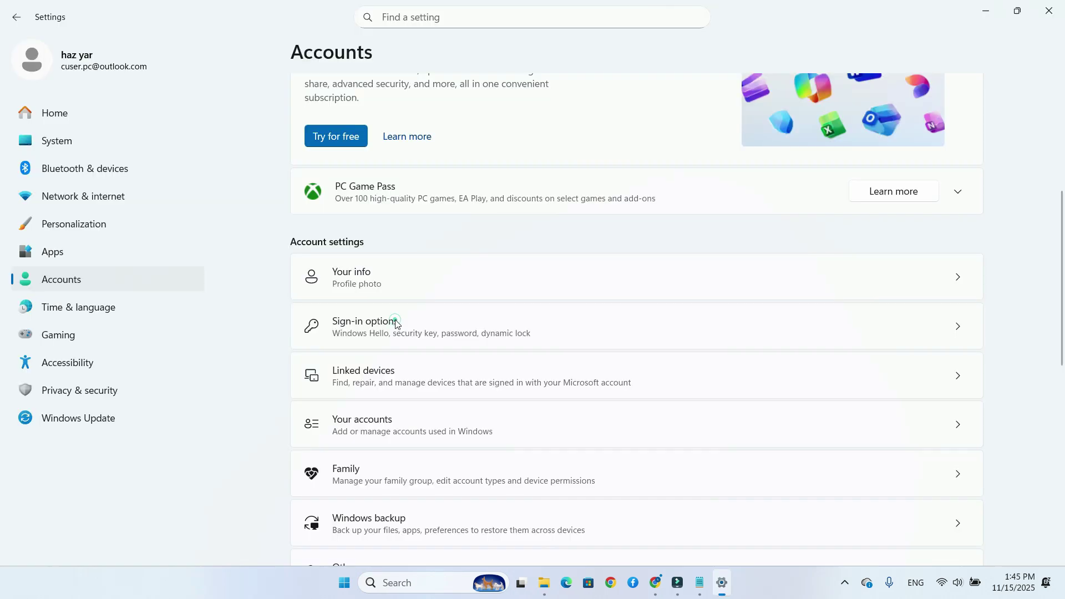
# Step: Browse the Accounts > Sign-in options page, scrolling through its available sign-in methods
pyautogui.click(392, 320)
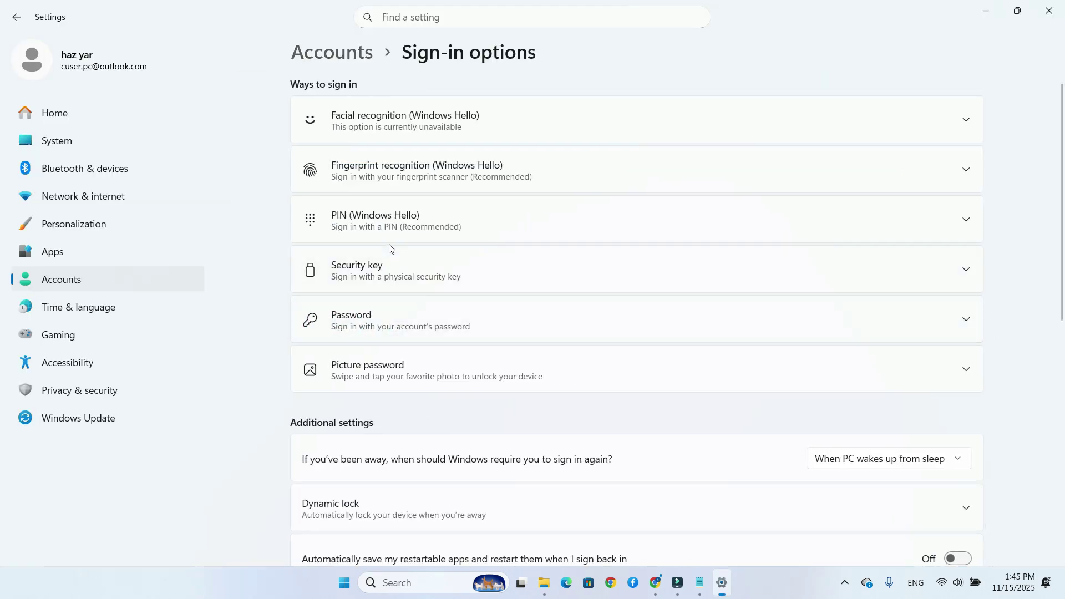
pyautogui.scroll(-4, 389, 248)
pyautogui.scroll(-1, 389, 248)
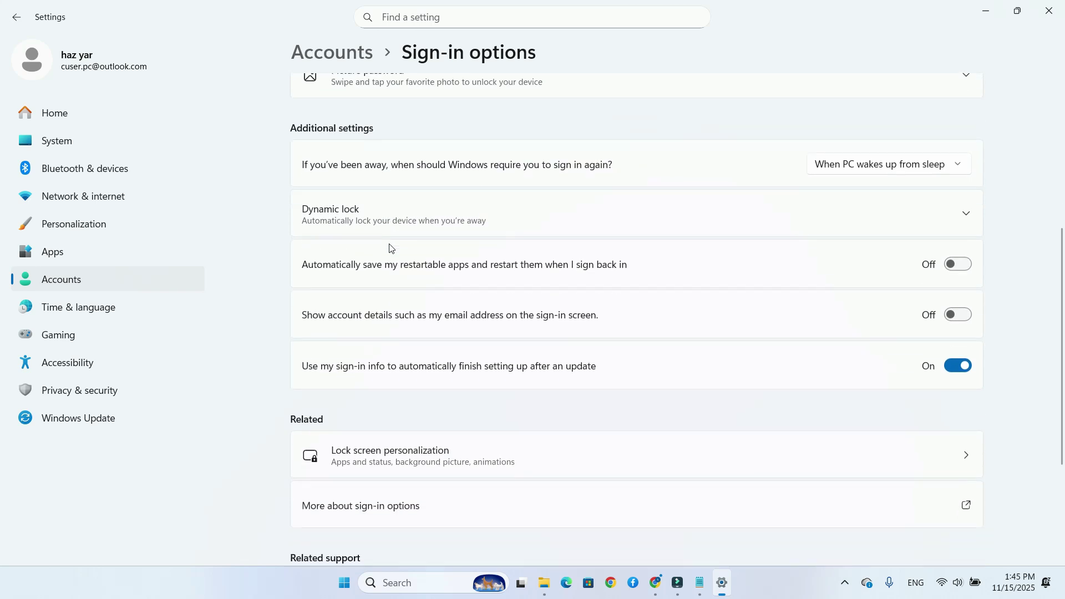
pyautogui.scroll(5, 390, 248)
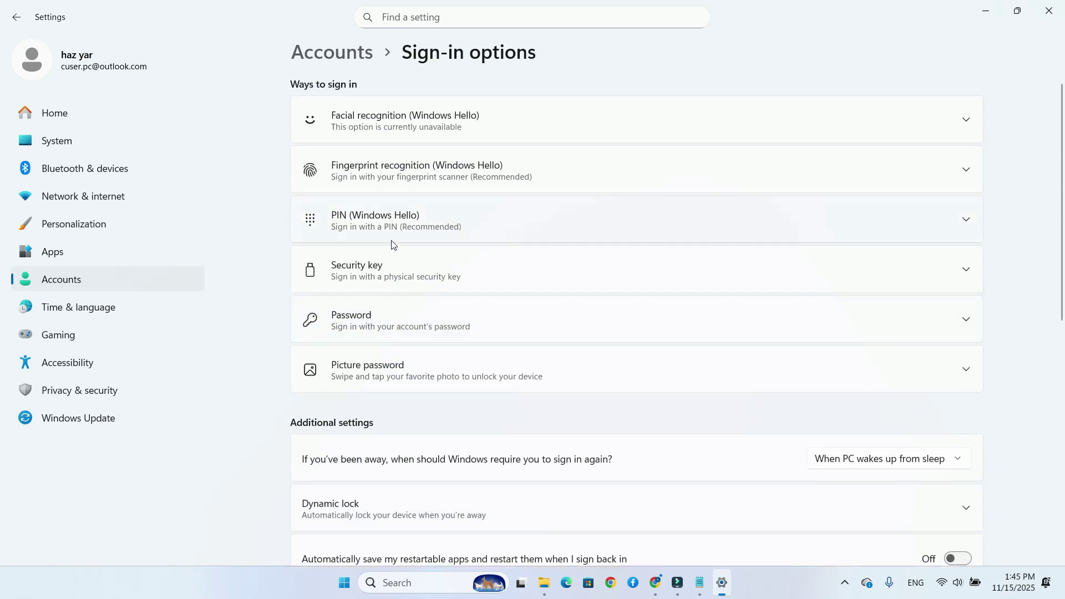
pyautogui.click(99, 287)
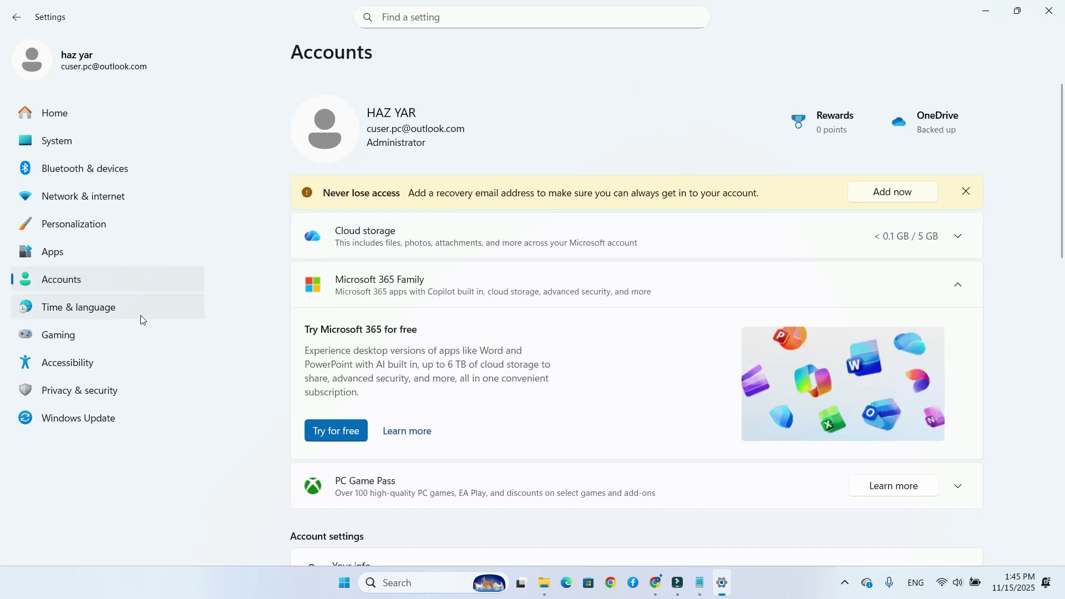
pyautogui.scroll(-6, 442, 283)
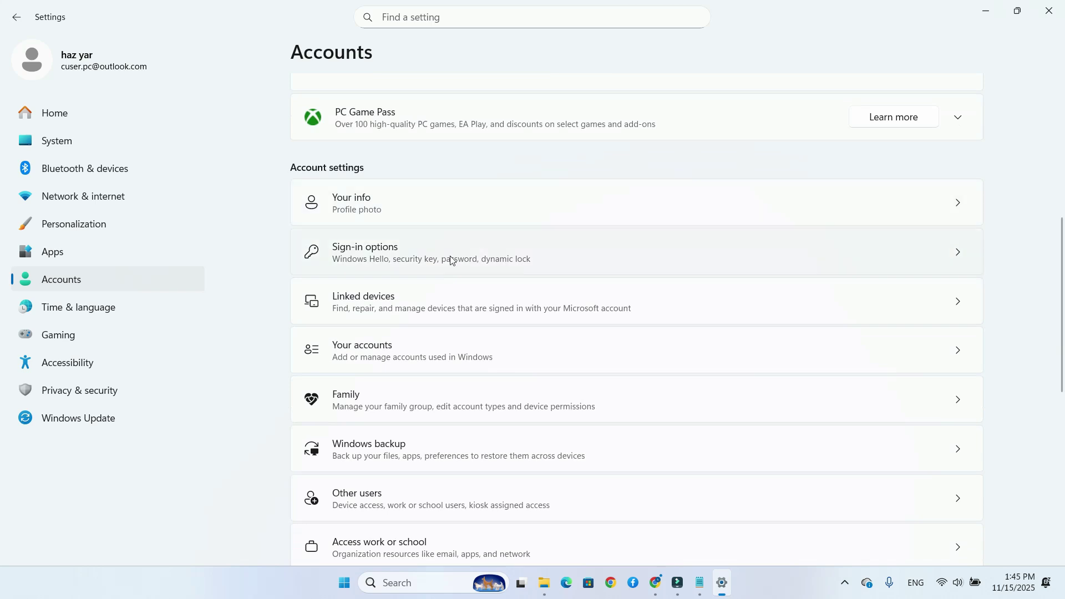
pyautogui.click(449, 256)
pyautogui.scroll(-8, 458, 244)
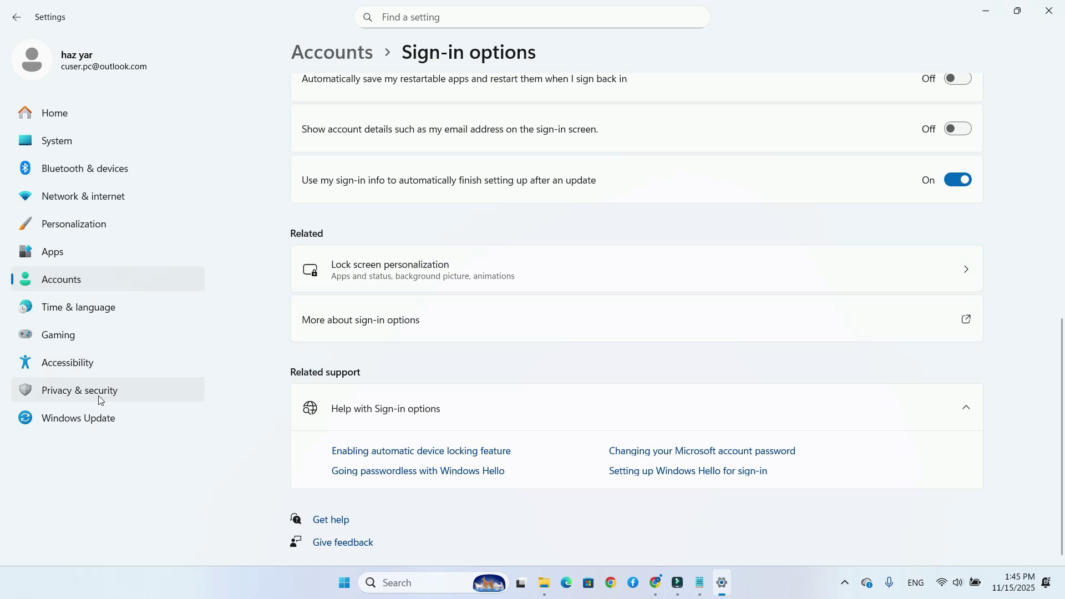
# Step: Launch Windows Security's Device security area from the Privacy & security > Windows Security page
pyautogui.click(101, 398)
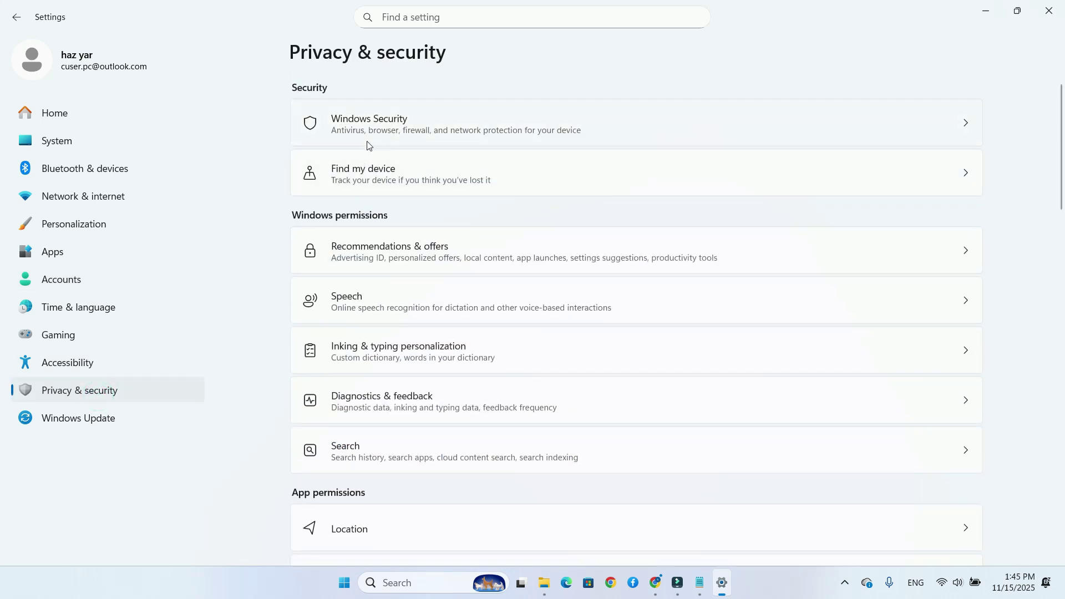
pyautogui.click(371, 128)
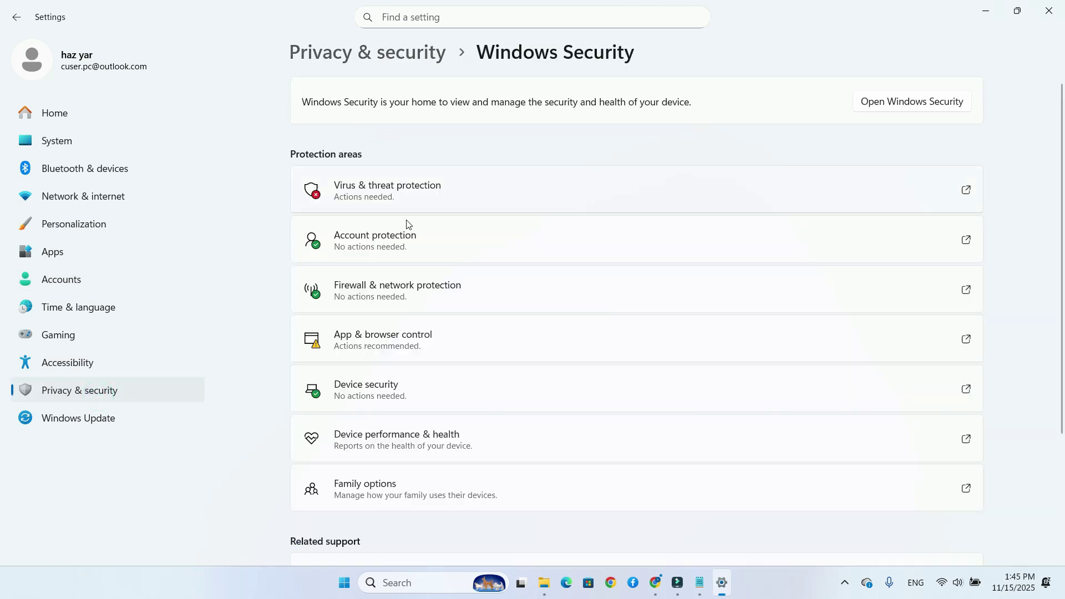
pyautogui.click(413, 398)
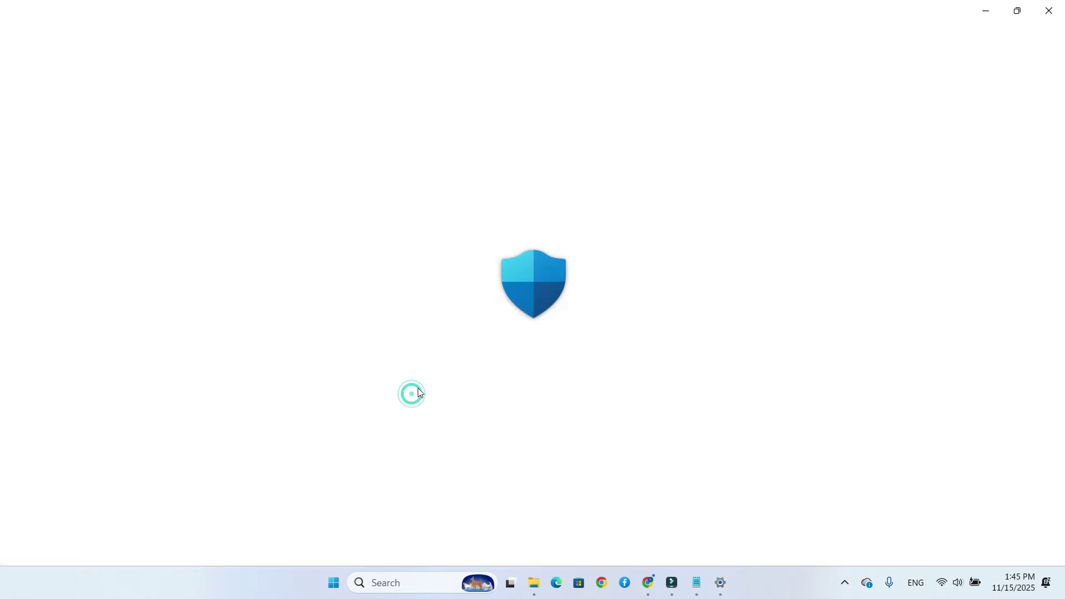